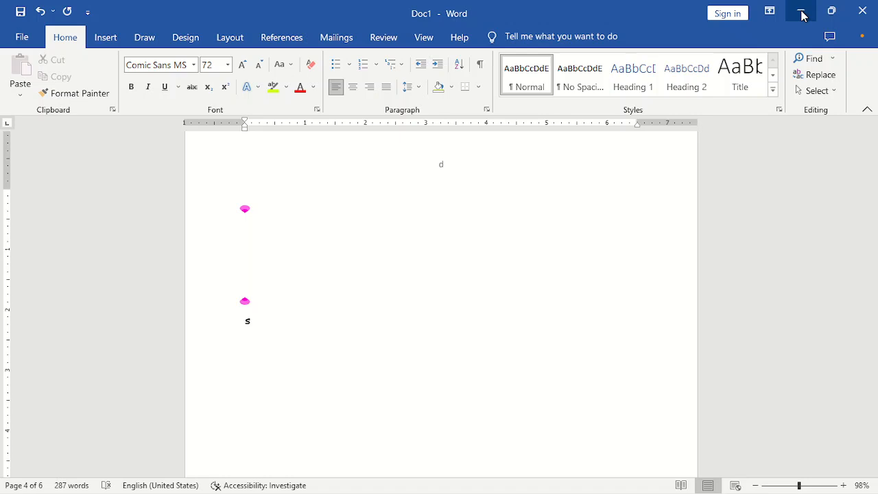
pyautogui.write('sak')
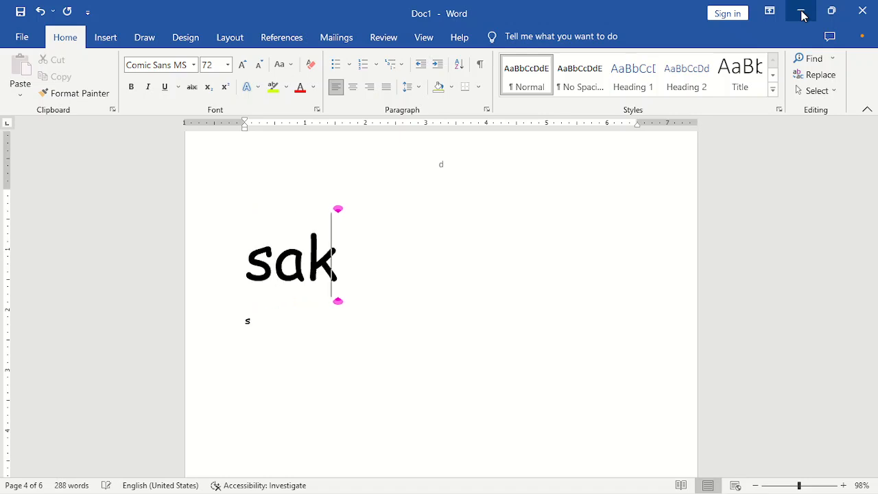
pyautogui.write('awaka')
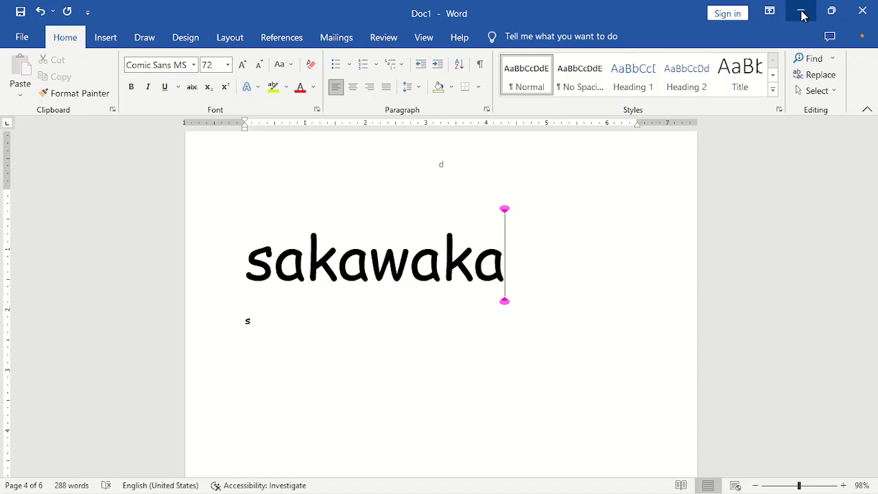
pyautogui.press('BackSpace')
pyautogui.press('BackSpace')
pyautogui.press('BackSpace')
pyautogui.press('BackSpace')
pyautogui.press('BackSpace')
pyautogui.press('BackSpace')
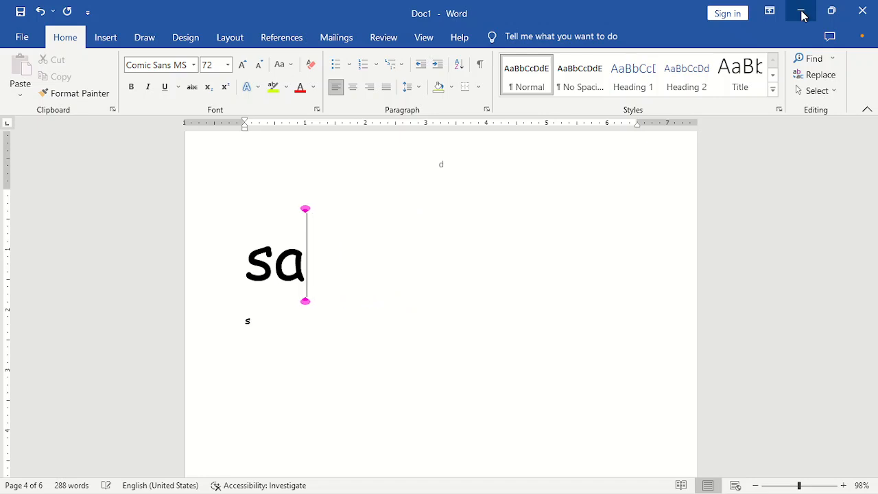
pyautogui.press('BackSpace')
pyautogui.press('BackSpace')
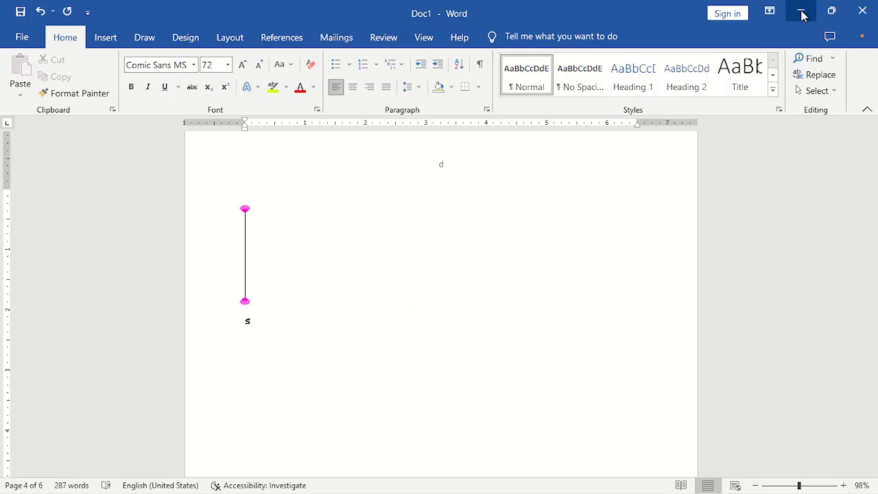
# Step: Remove the leftover 72-point blank line and insert the built-in Quadratic Formula at the start of the page
pyautogui.press('BackSpace')
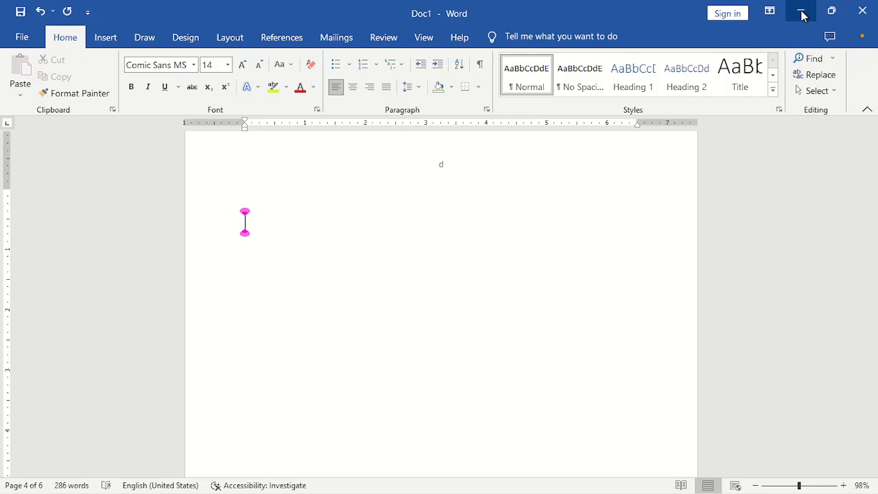
pyautogui.click(110, 40)
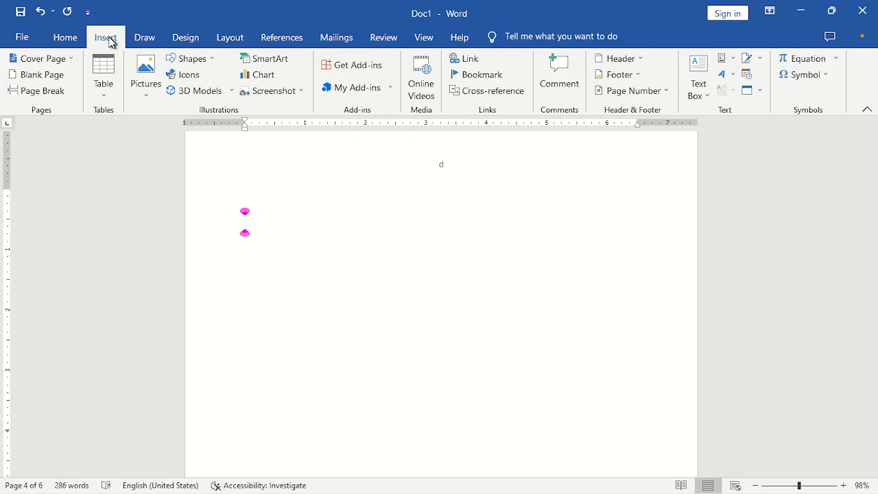
pyautogui.click(836, 62)
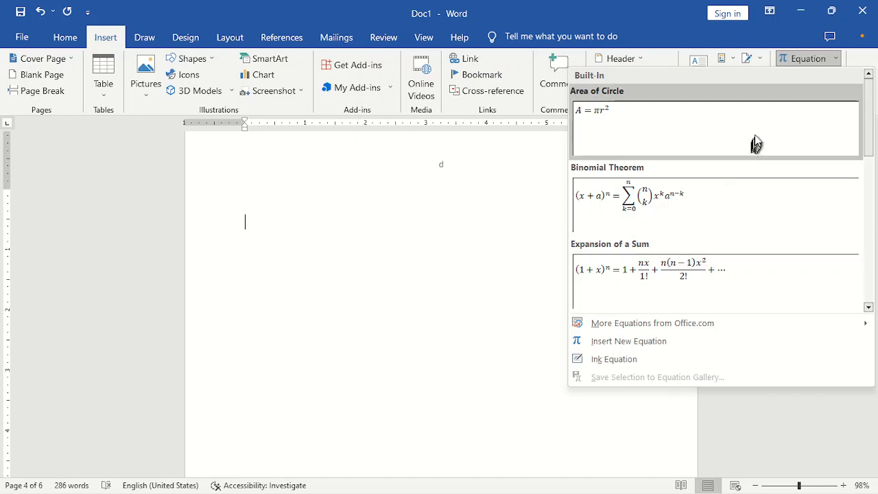
pyautogui.moveTo(869, 147); pyautogui.dragTo(863, 257)
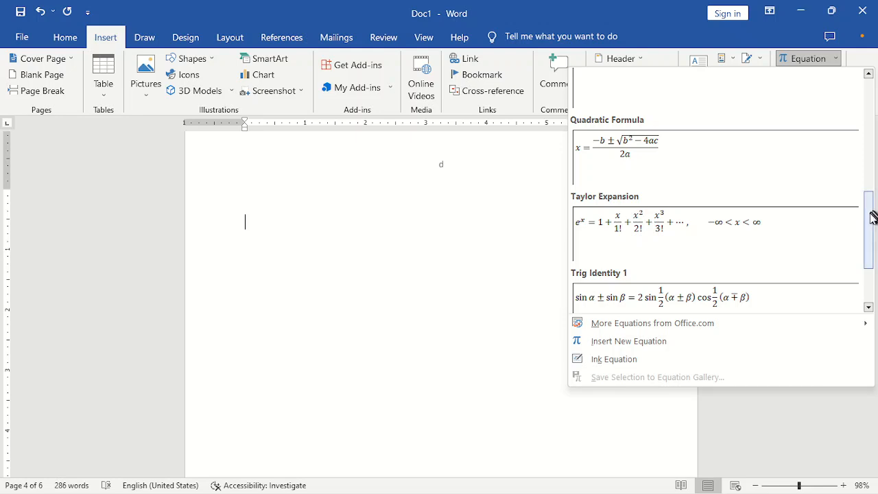
pyautogui.moveTo(870, 221); pyautogui.dragTo(869, 90)
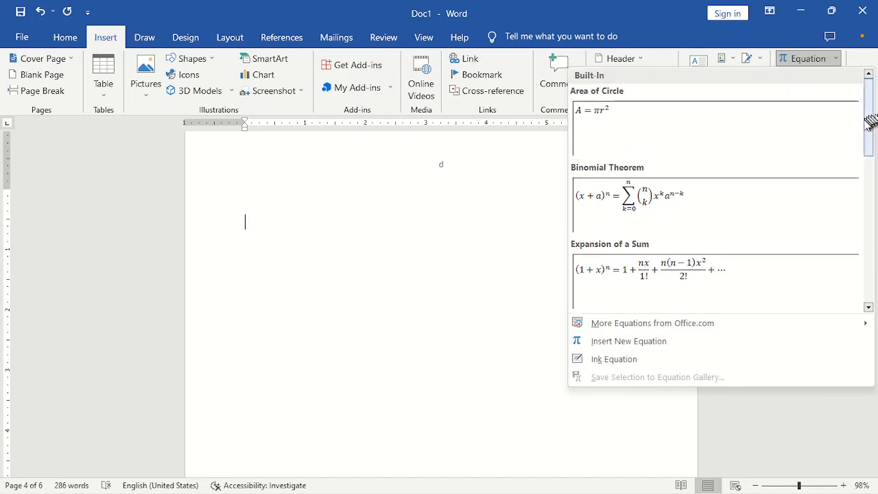
pyautogui.moveTo(869, 136); pyautogui.dragTo(869, 206)
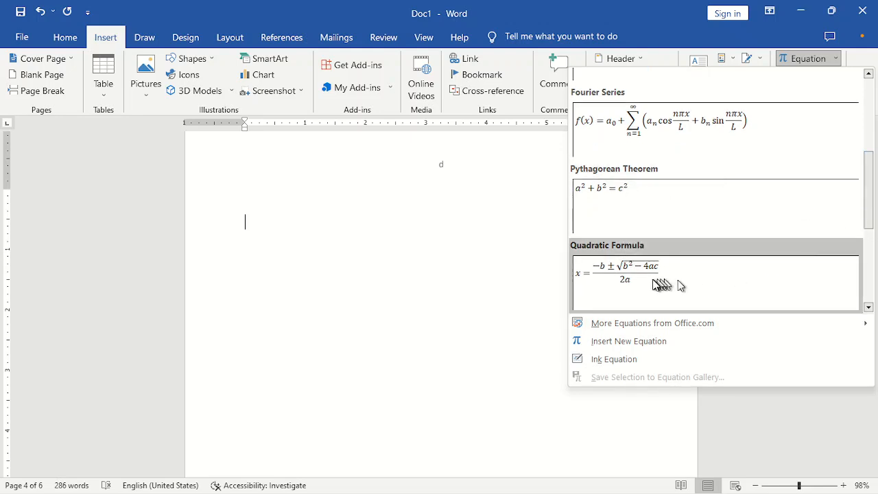
pyautogui.click(607, 268)
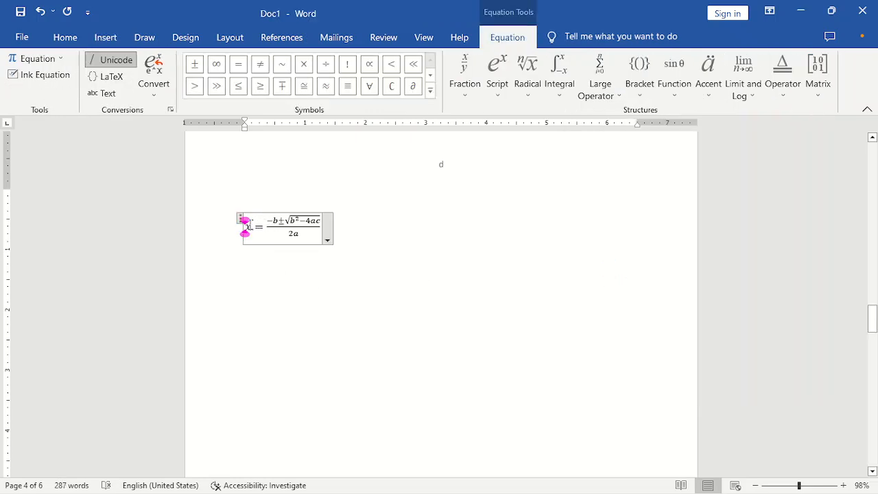
# Step: Enlarge the whole quadratic formula to font size 26
pyautogui.moveTo(246, 228); pyautogui.dragTo(306, 232)
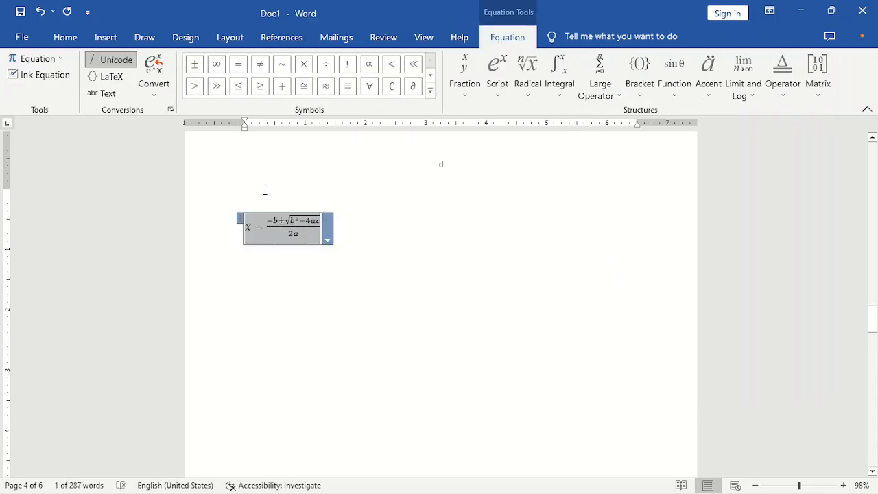
pyautogui.click(67, 37)
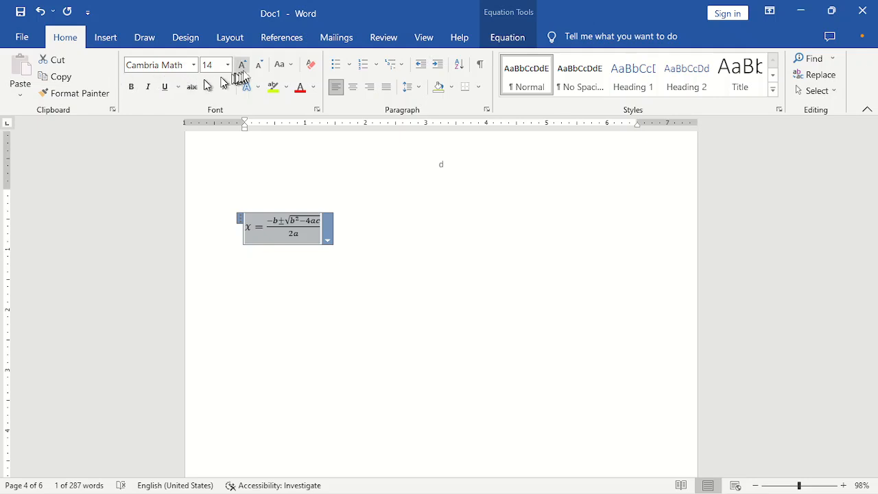
pyautogui.click(242, 65)
pyautogui.click(243, 65)
pyautogui.click(242, 65)
pyautogui.click(242, 65)
pyautogui.click(242, 65)
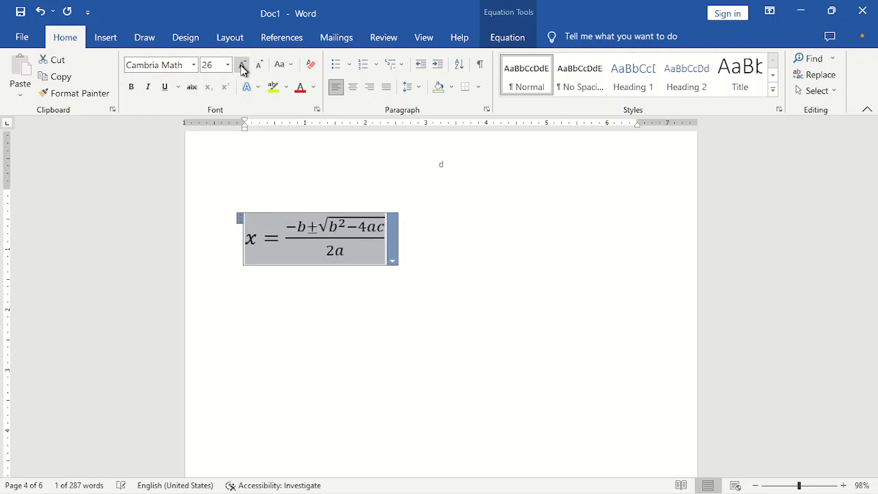
pyautogui.click(243, 65)
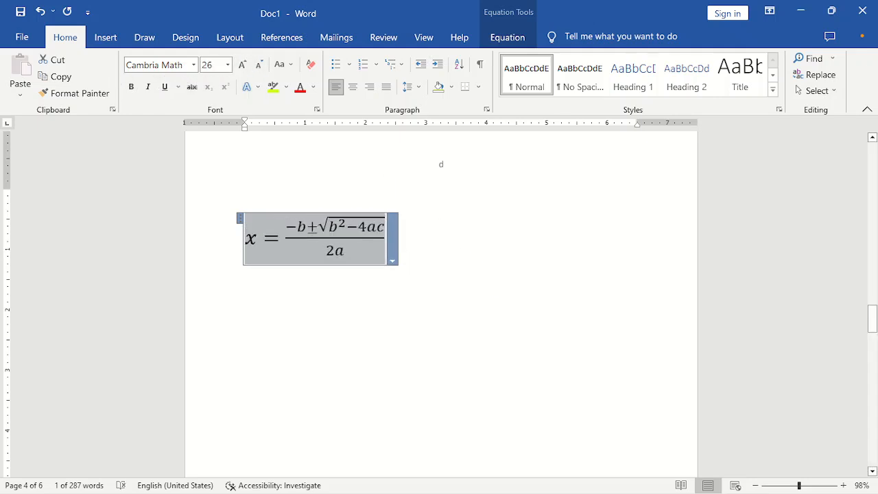
pyautogui.click(438, 252)
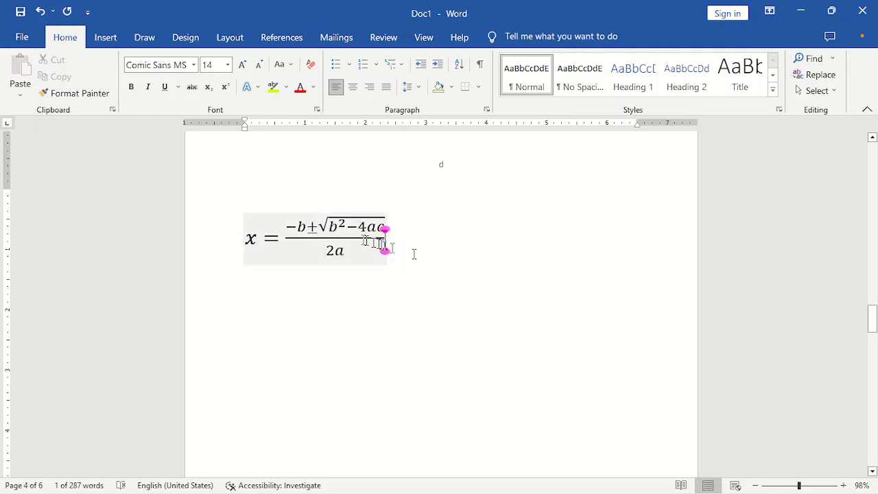
# Step: Examine the formula's numerator and denominator, the equation tools and the rest of the built-in equation gallery
pyautogui.doubleClick(319, 223)
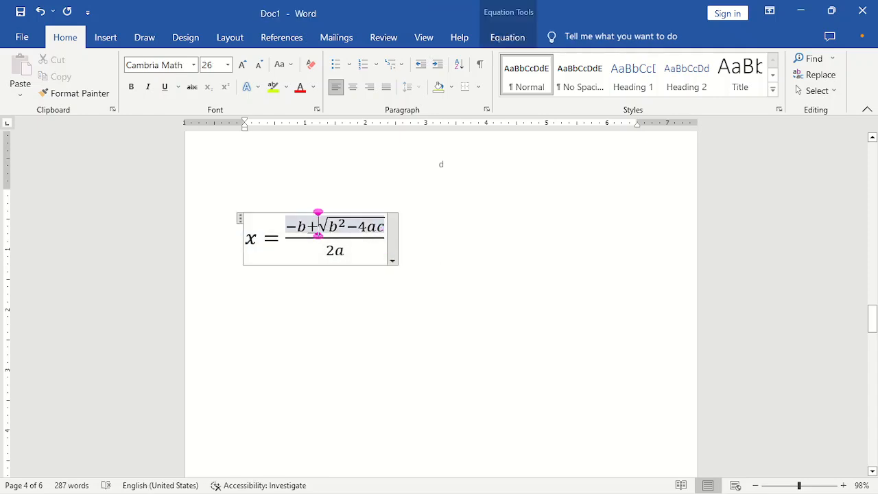
pyautogui.click(344, 251)
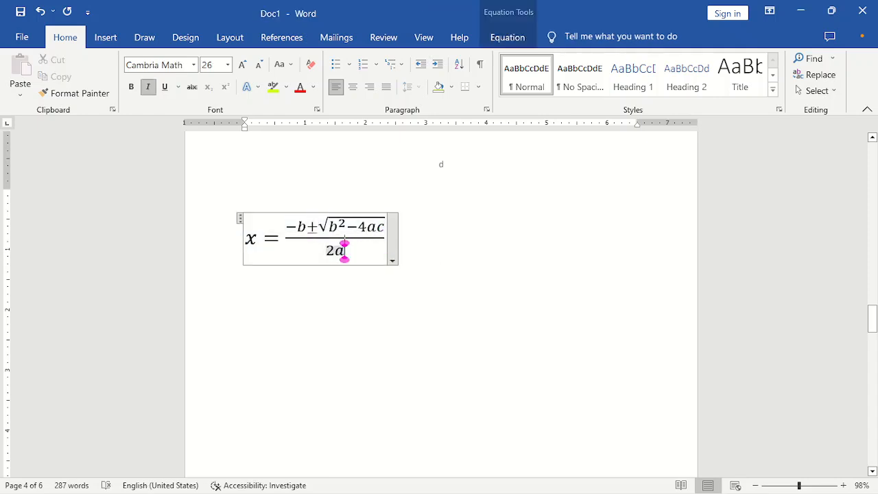
pyautogui.click(508, 37)
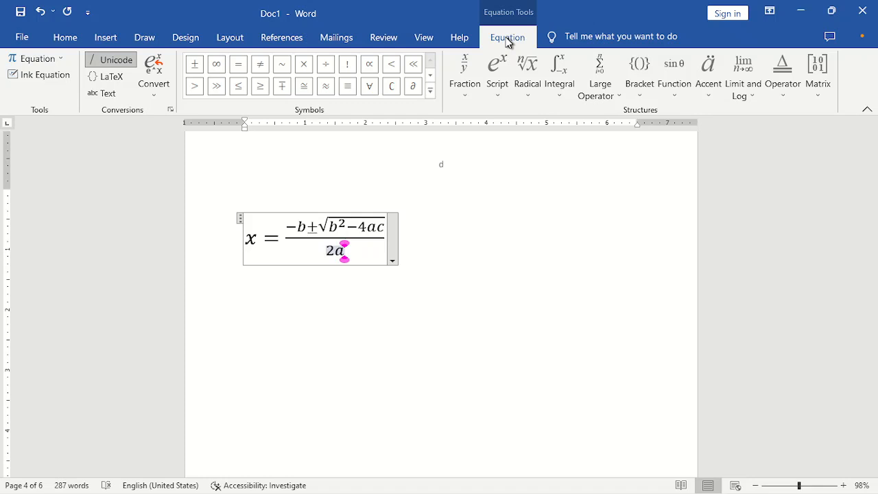
pyautogui.click(104, 37)
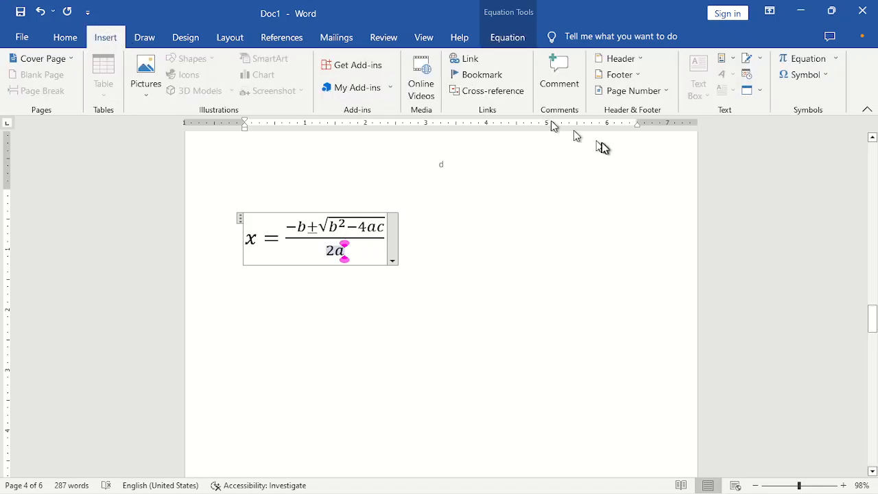
pyautogui.click(838, 59)
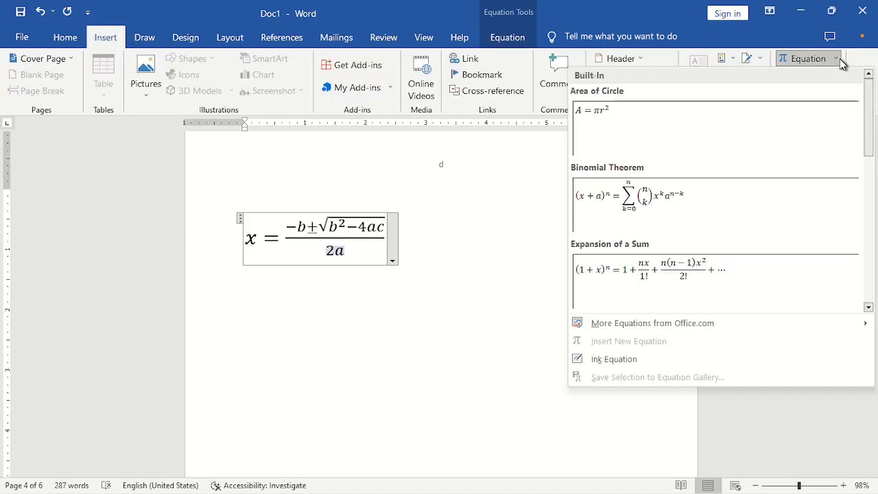
pyautogui.moveTo(869, 98); pyautogui.dragTo(869, 257)
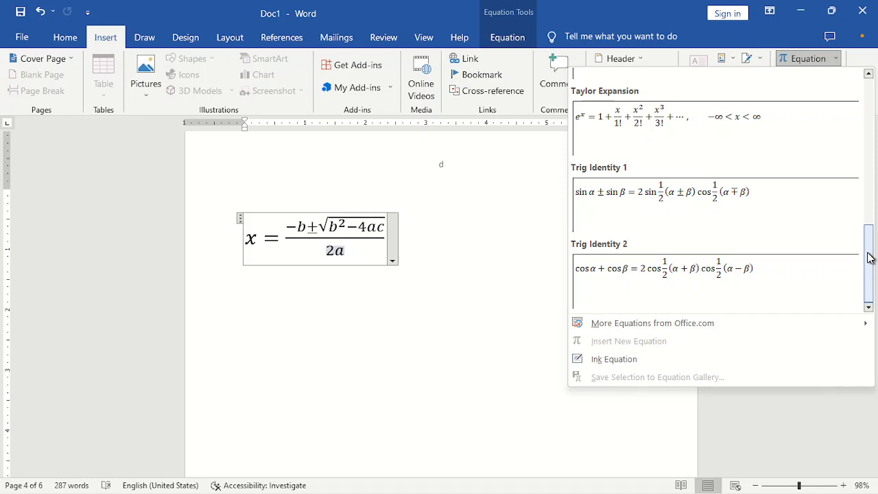
pyautogui.moveTo(831, 280); pyautogui.dragTo(345, 251)
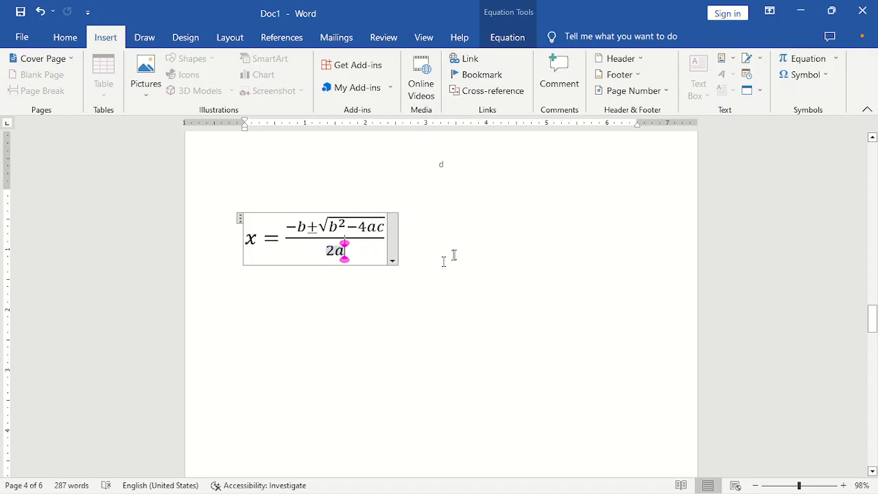
pyautogui.click(505, 274)
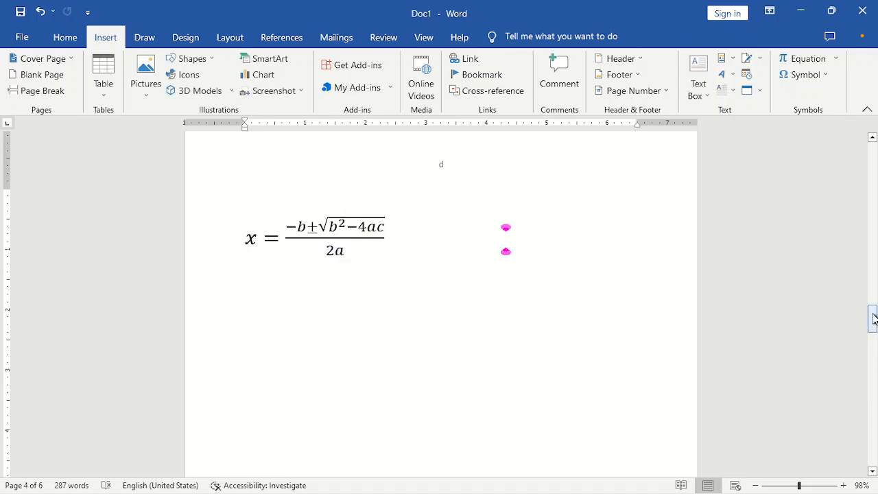
# Step: Add six blank lines below the m/h = v²/rg equation to separate it from the θ equation
pyautogui.moveTo(874, 317); pyautogui.dragTo(875, 372)
pyautogui.click(510, 301)
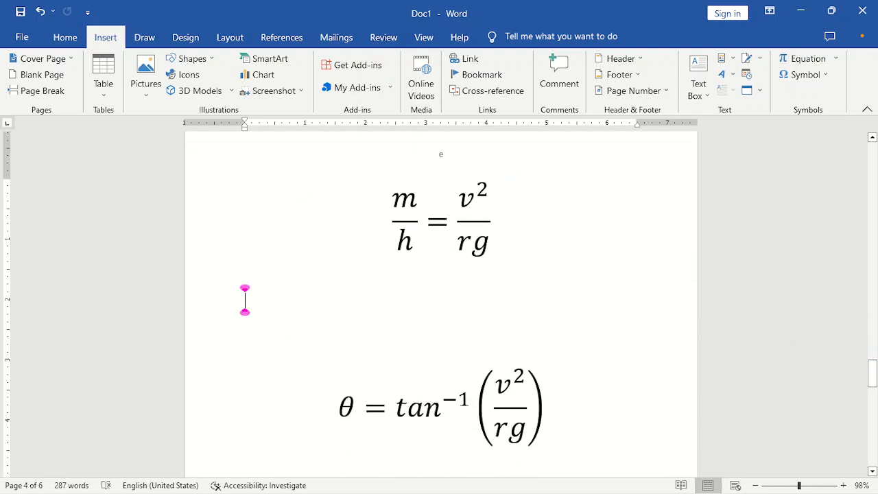
pyautogui.press('Return')
pyautogui.press('Return')
pyautogui.press('Return')
pyautogui.press('Return')
pyautogui.press('Return')
pyautogui.press('Return')
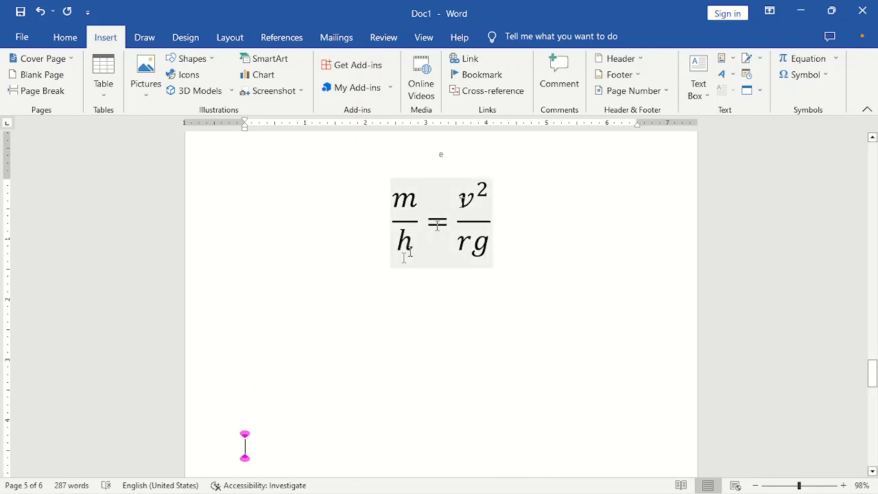
# Step: Insert a new blank equation just below the m/h = v²/rg equation and set its font size to 22
pyautogui.click(279, 312)
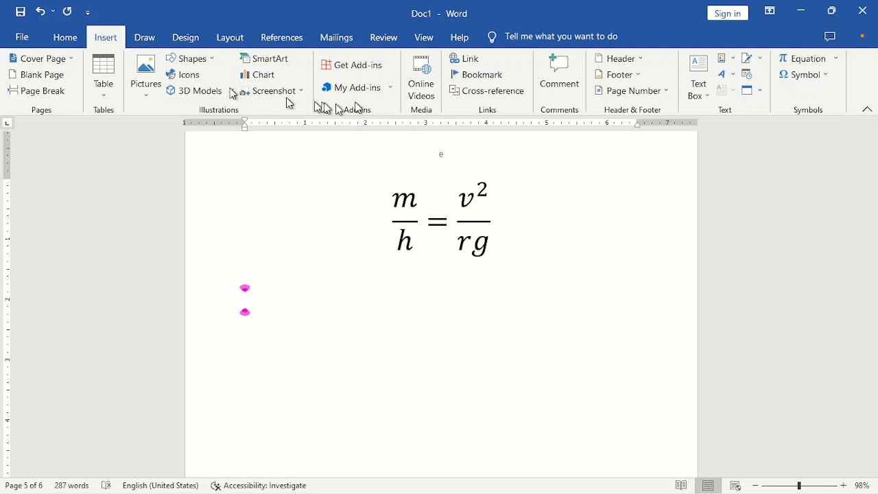
pyautogui.click(835, 63)
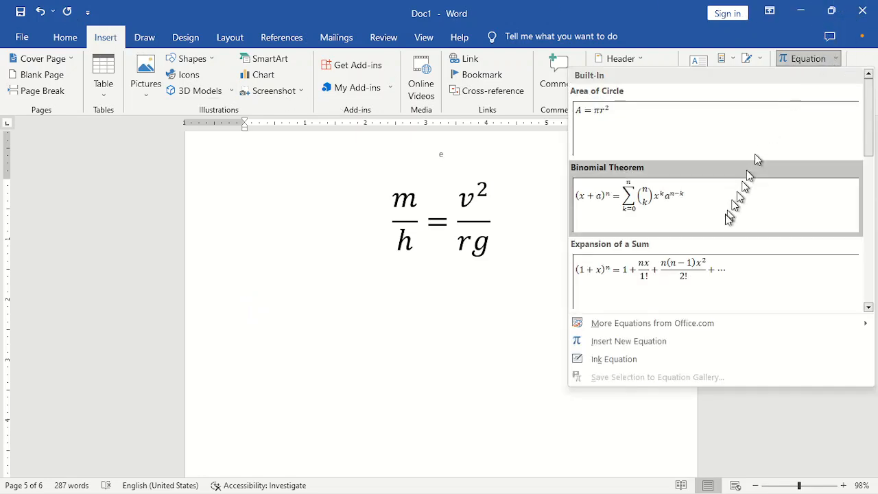
pyautogui.click(658, 341)
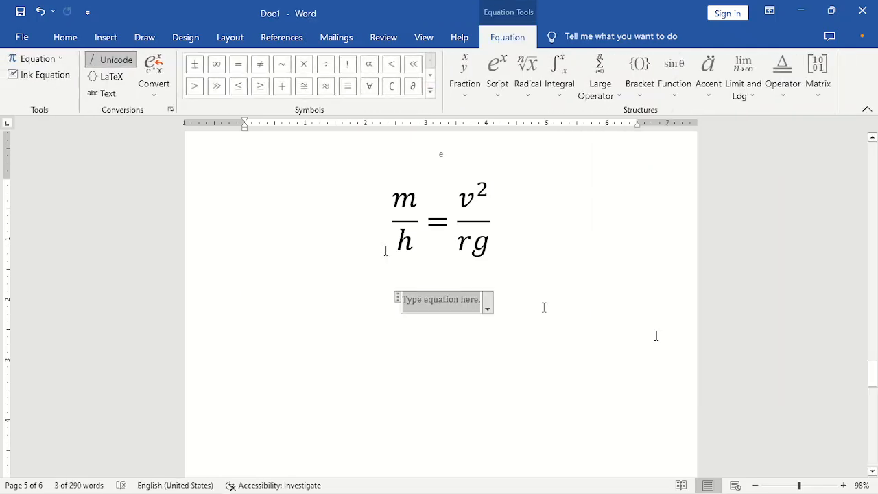
pyautogui.click(81, 39)
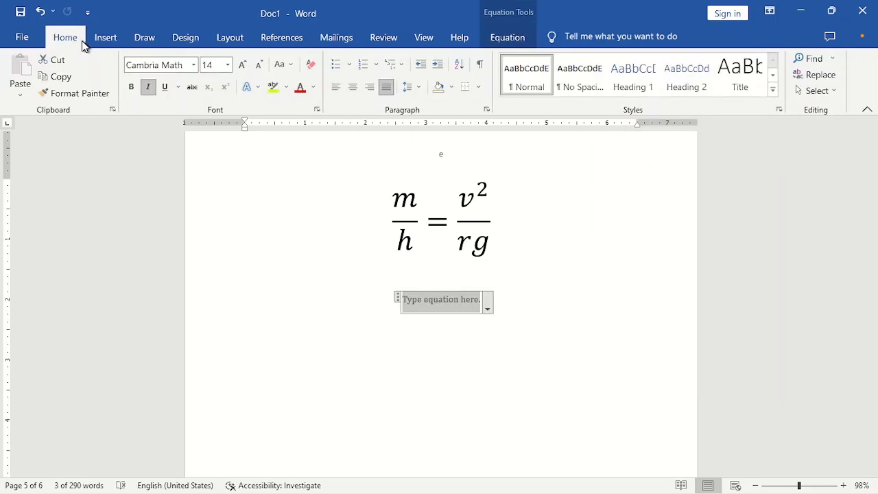
pyautogui.click(216, 65)
pyautogui.write('22')
pyautogui.press('Return')
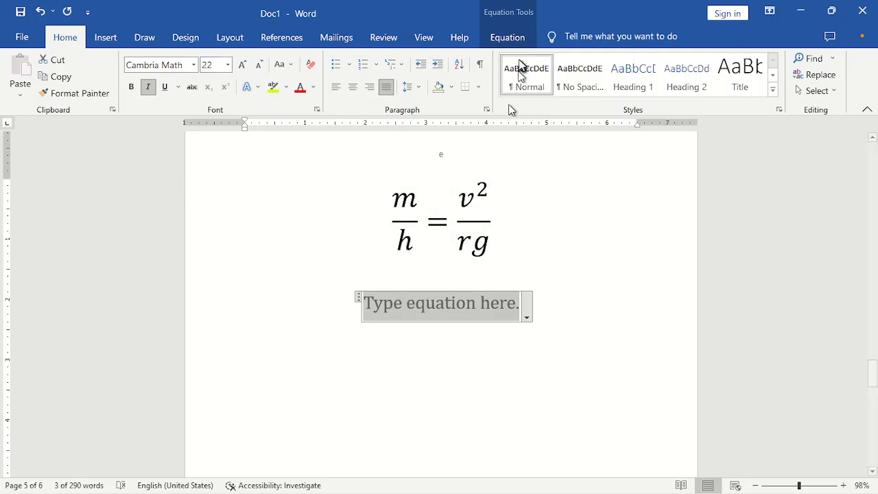
# Step: Insert a stacked fraction in the new equation and select its numerator placeholder
pyautogui.click(516, 39)
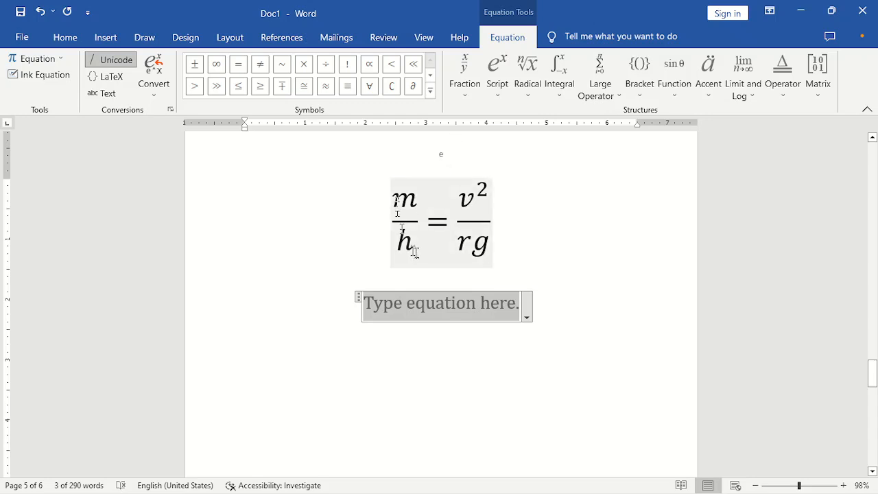
pyautogui.click(466, 97)
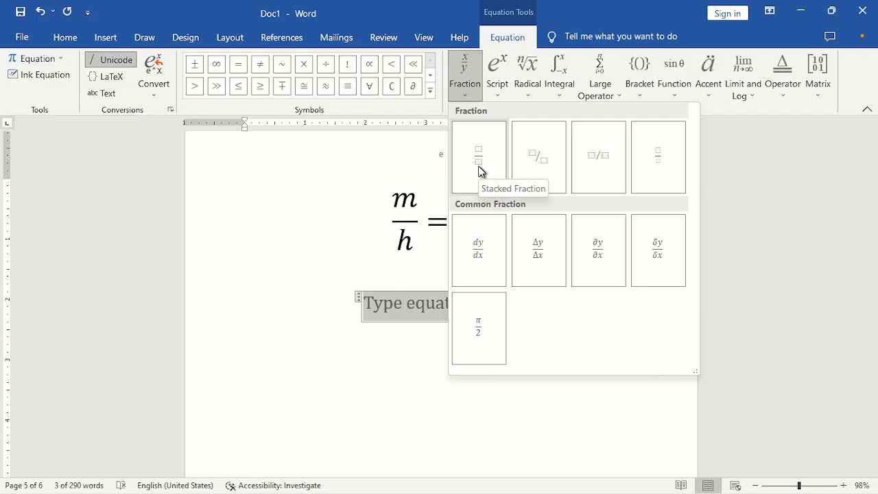
pyautogui.click(480, 157)
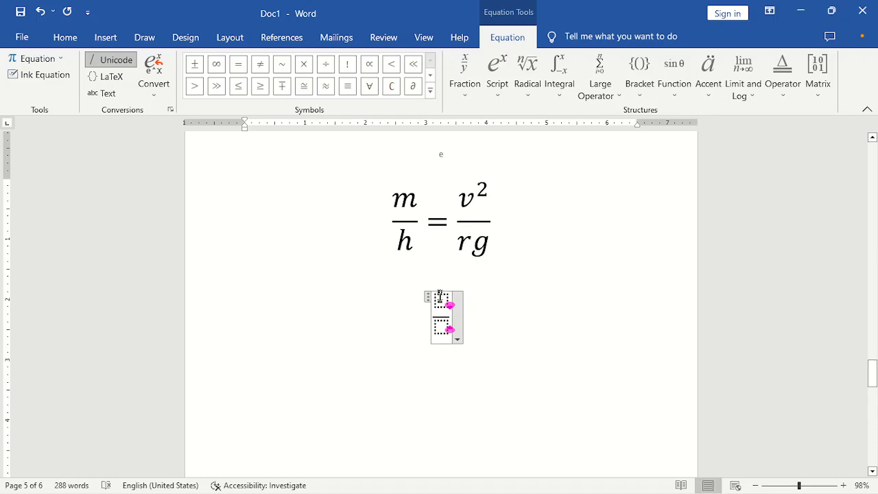
pyautogui.click(441, 300)
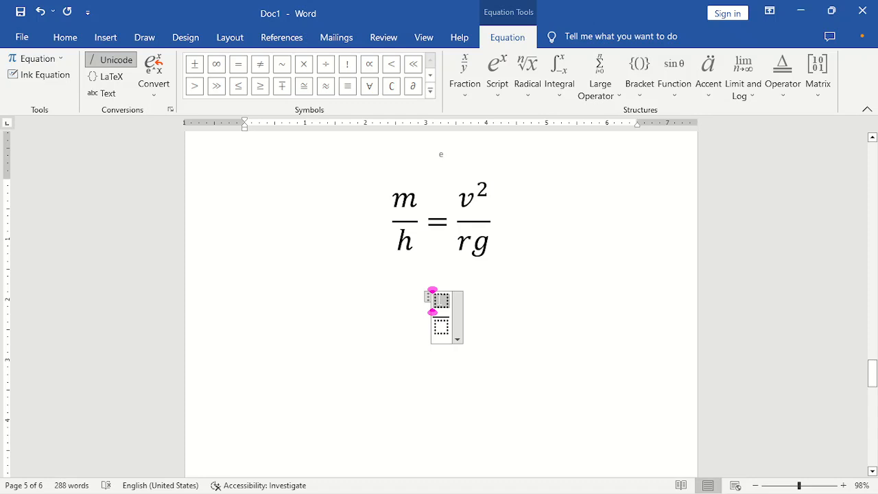
# Step: Fill the new equation's fraction with m over h and add an equals sign after it
pyautogui.write('m')
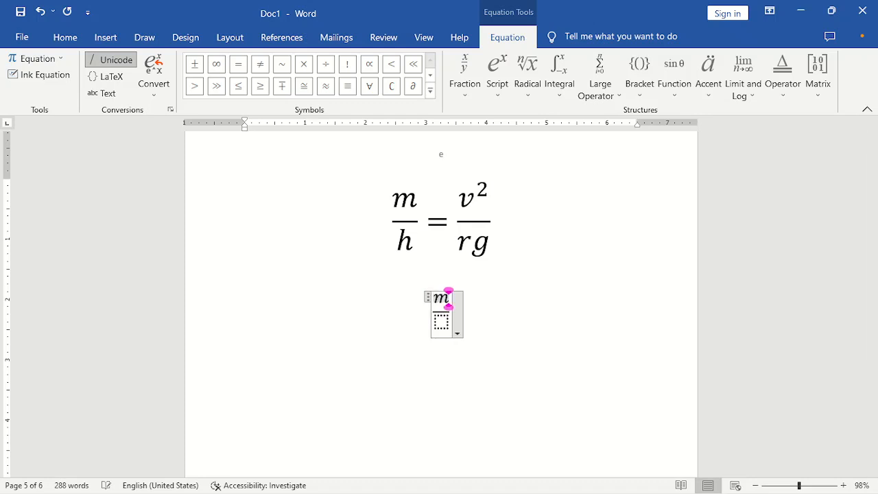
pyautogui.click(443, 324)
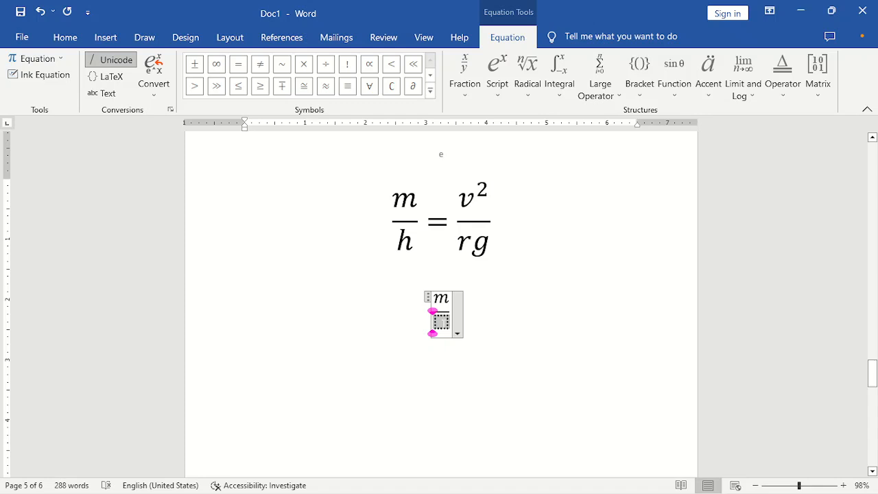
pyautogui.write('h')
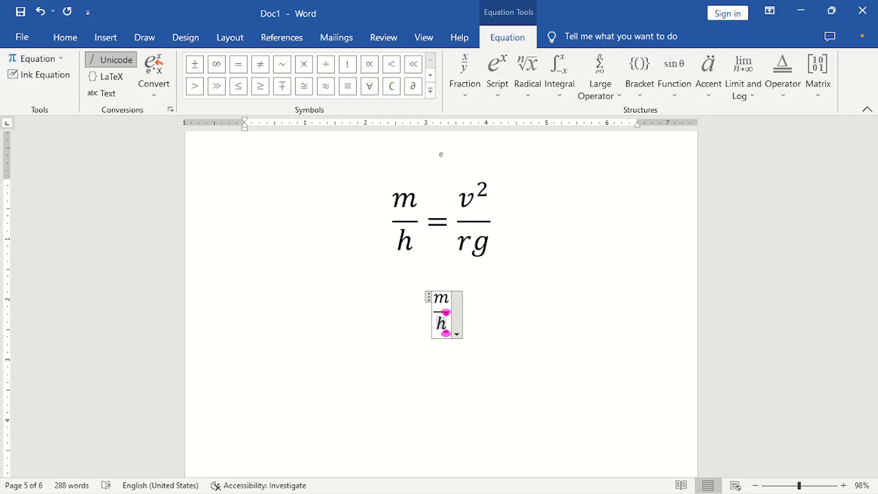
pyautogui.click(452, 310)
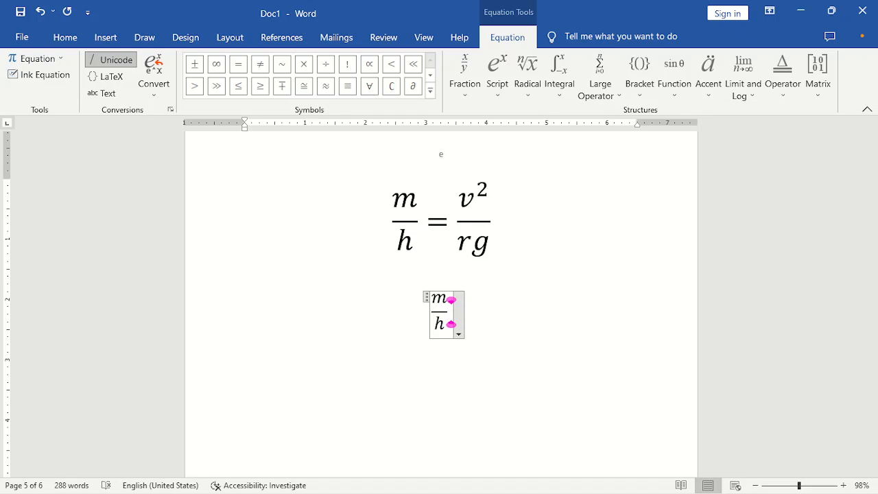
pyautogui.write('=')
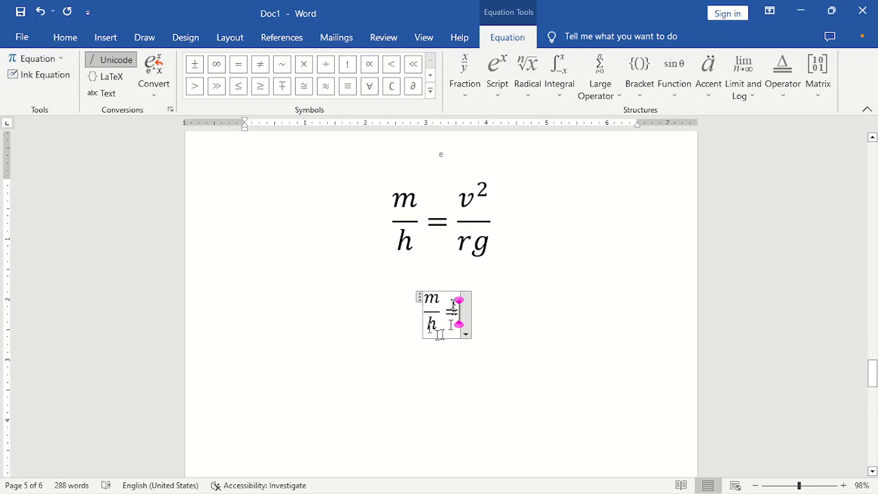
# Step: Insert a second stacked fraction after the equals sign and enter rg as its denominator
pyautogui.moveTo(447, 493)
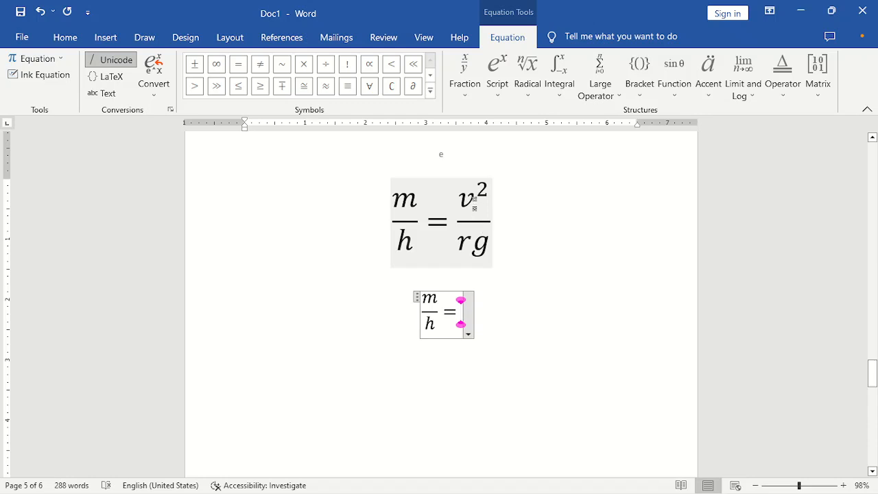
pyautogui.click(471, 91)
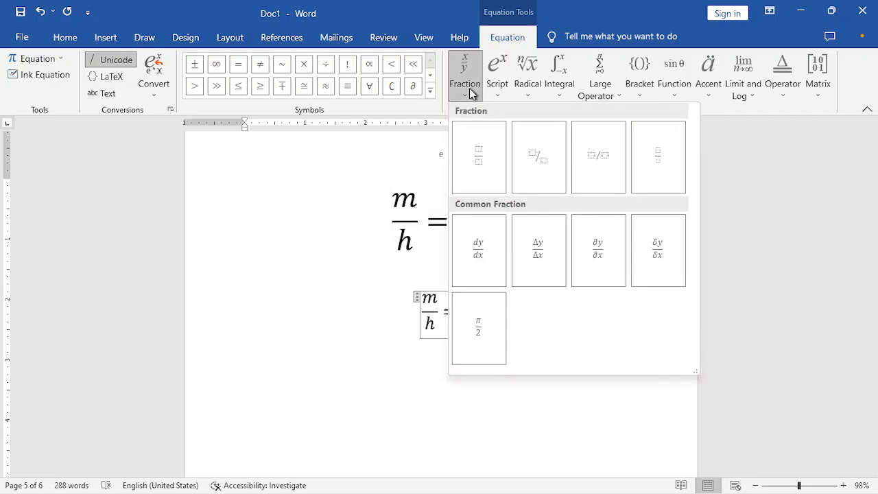
pyautogui.click(481, 148)
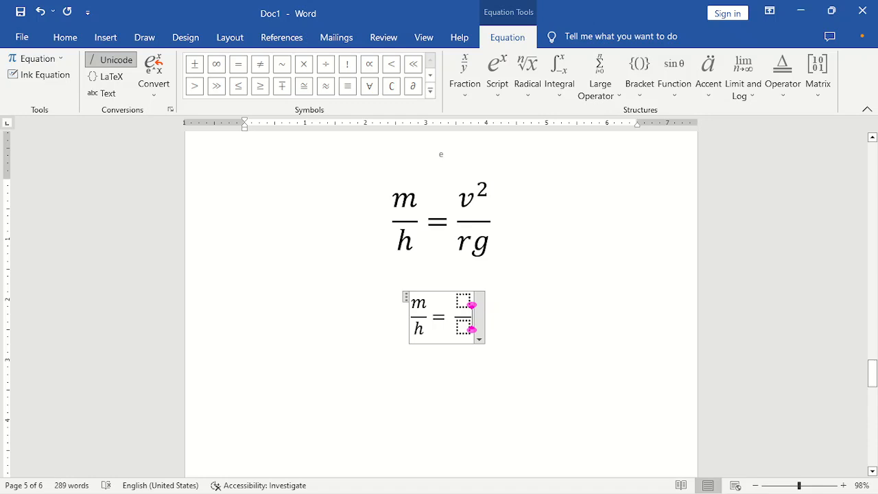
pyautogui.click(462, 299)
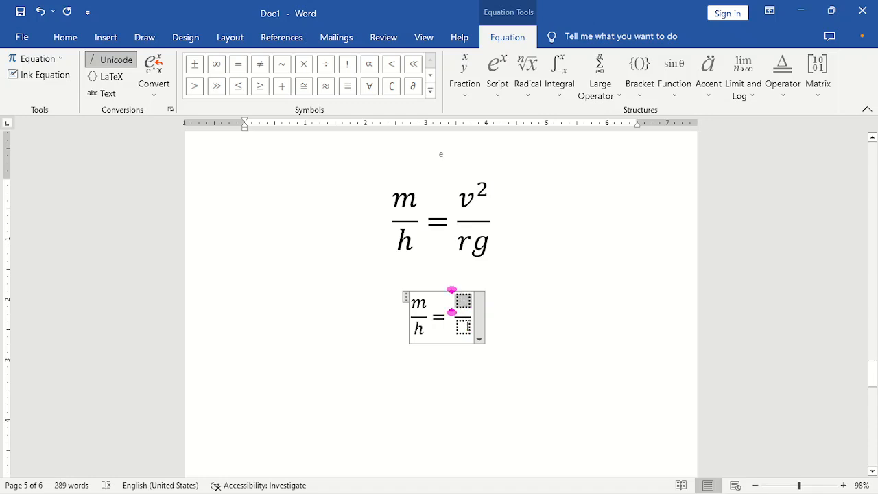
pyautogui.click(464, 327)
pyautogui.write('rg')
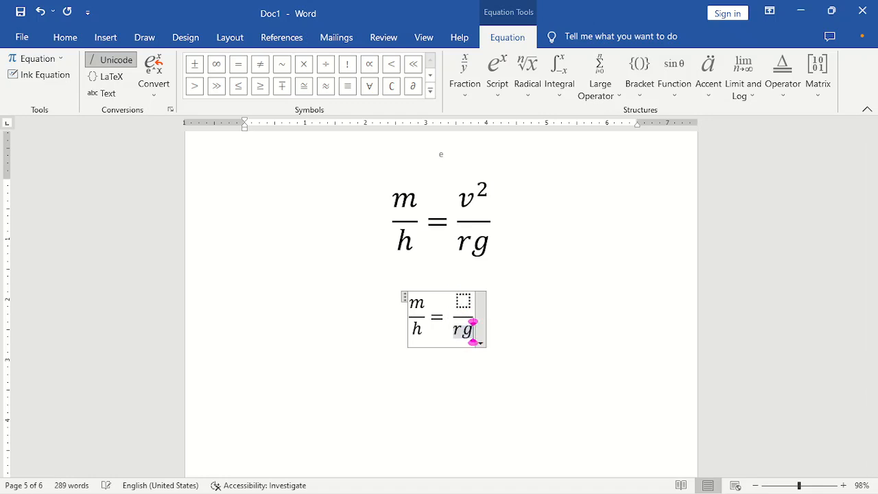
# Step: Insert a superscript structure in the second fraction's numerator, fill it as v², and leave the equation
pyautogui.click(463, 301)
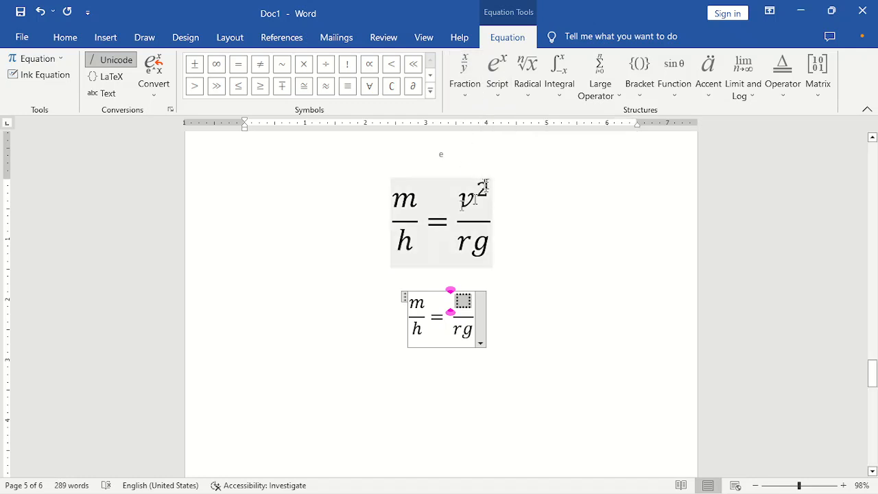
pyautogui.click(501, 94)
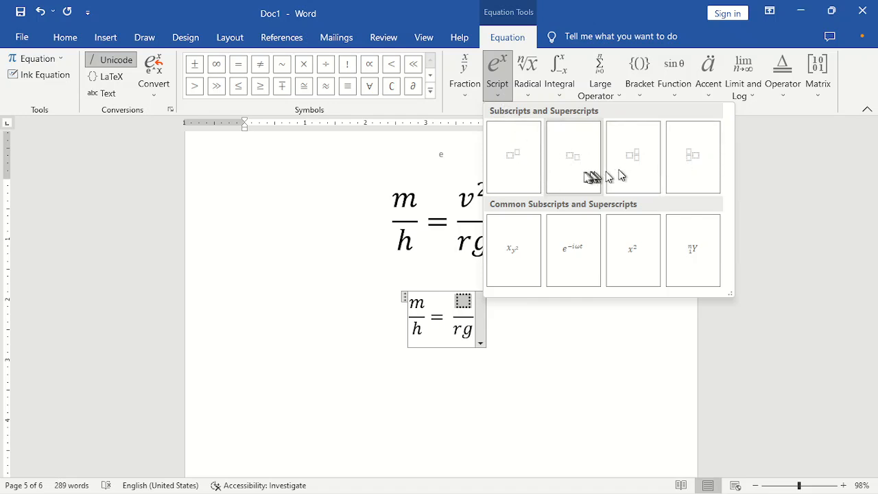
pyautogui.click(516, 172)
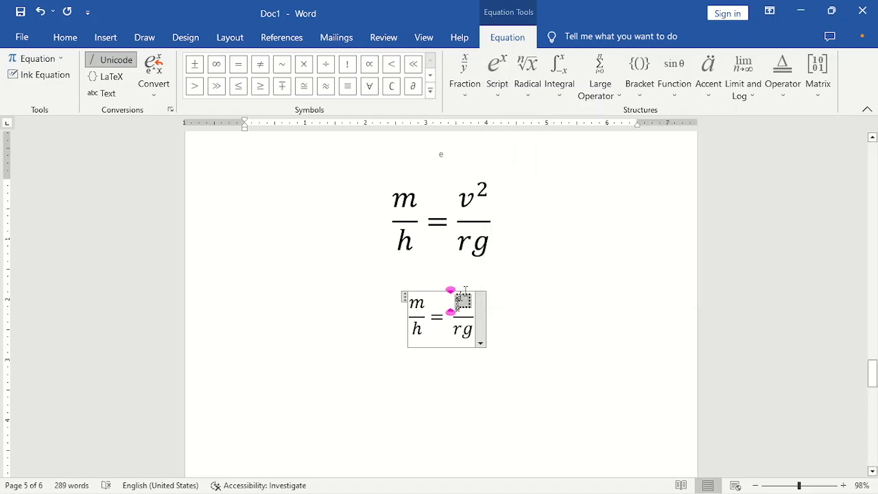
pyautogui.click(491, 95)
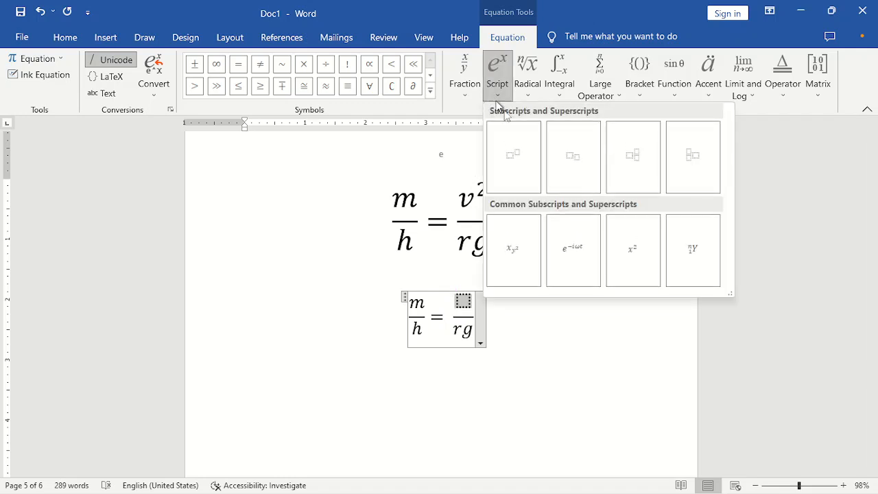
pyautogui.click(517, 169)
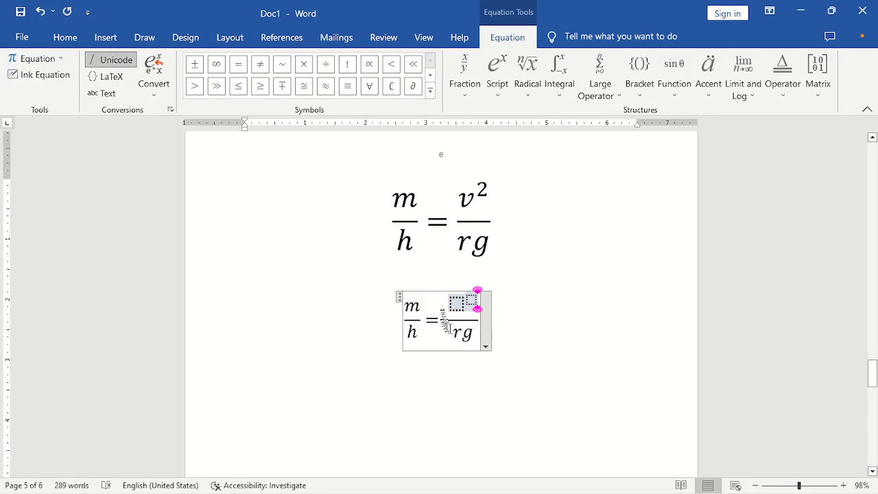
pyautogui.click(459, 305)
pyautogui.write('v^')
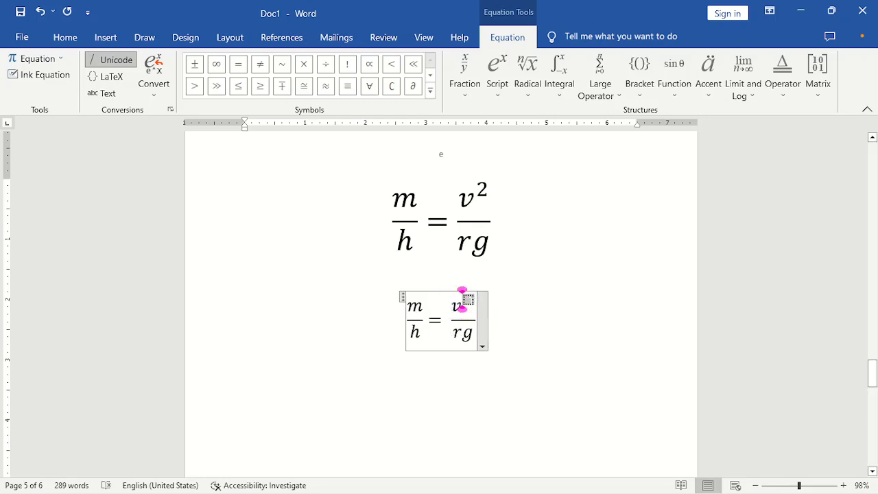
pyautogui.write('2')
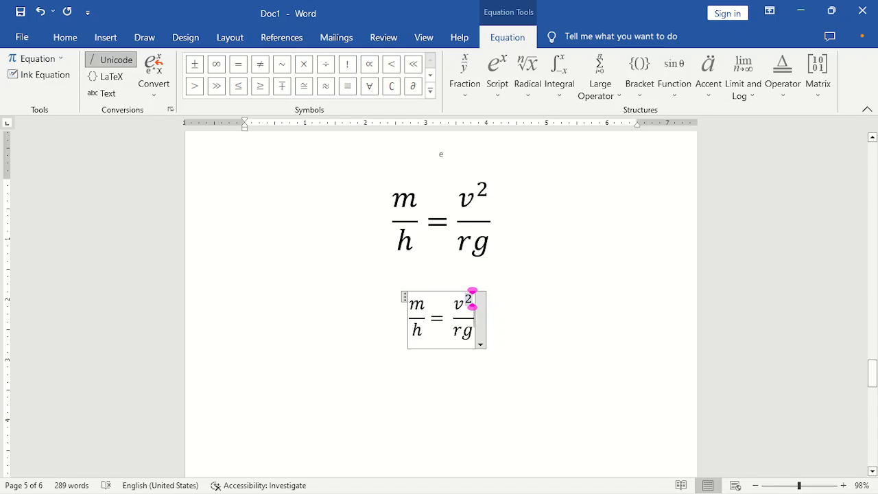
pyautogui.click(575, 324)
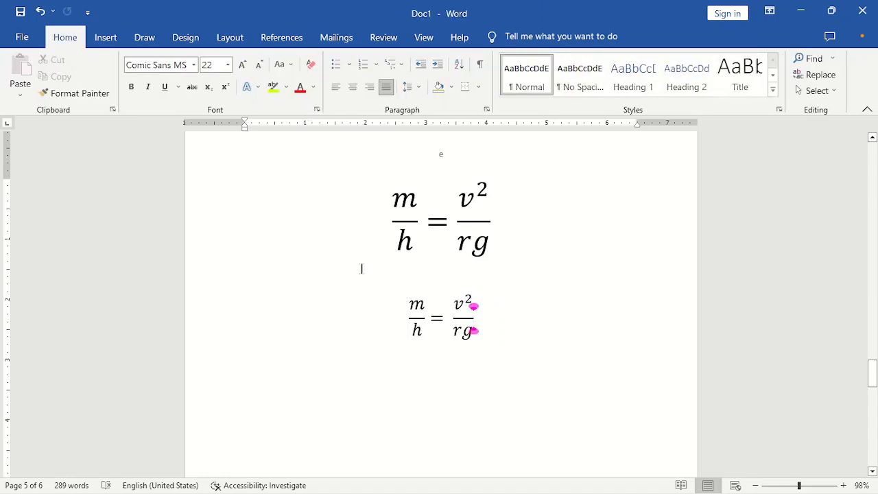
# Step: Remove four blank lines between the recreated m/h equation and the θ equation
pyautogui.click(392, 222)
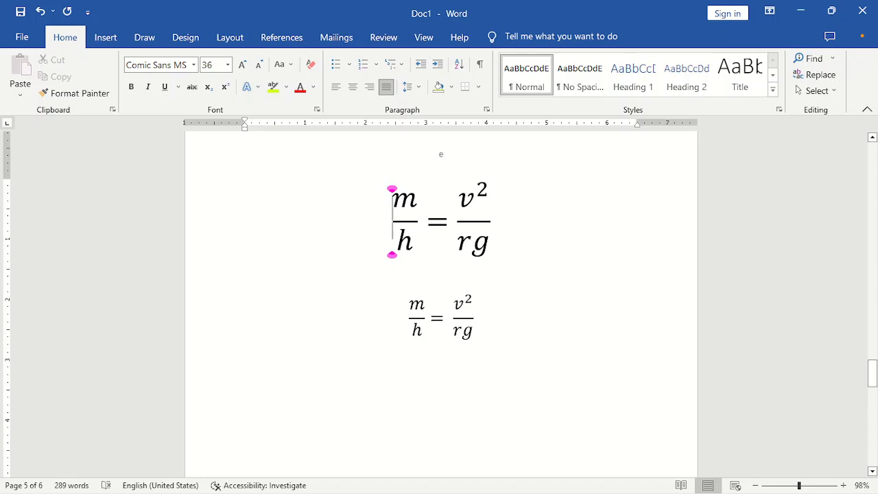
pyautogui.click(105, 38)
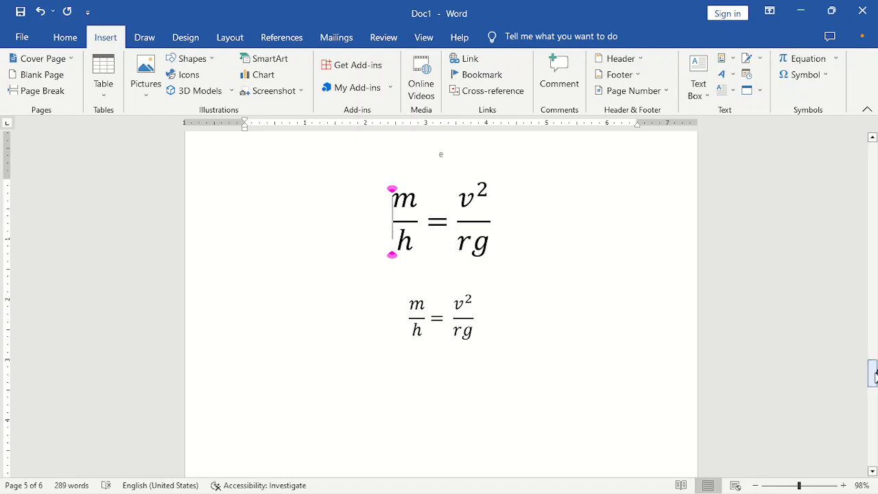
pyautogui.moveTo(876, 375)
pyautogui.mouseDown()
pyautogui.moveTo(875, 410)
pyautogui.moveTo(872, 388)
pyautogui.mouseUp()
pyautogui.click(313, 214)
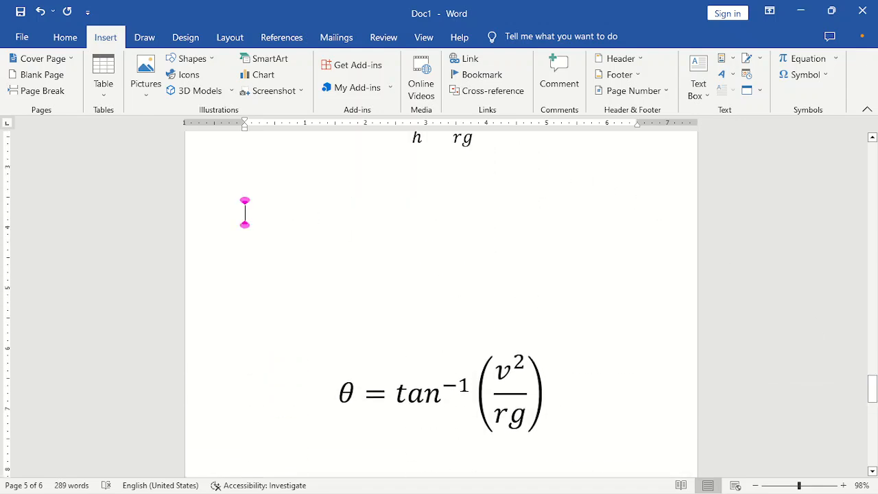
pyautogui.press('Delete')
pyautogui.press('Delete')
pyautogui.press('Delete')
pyautogui.press('Delete')
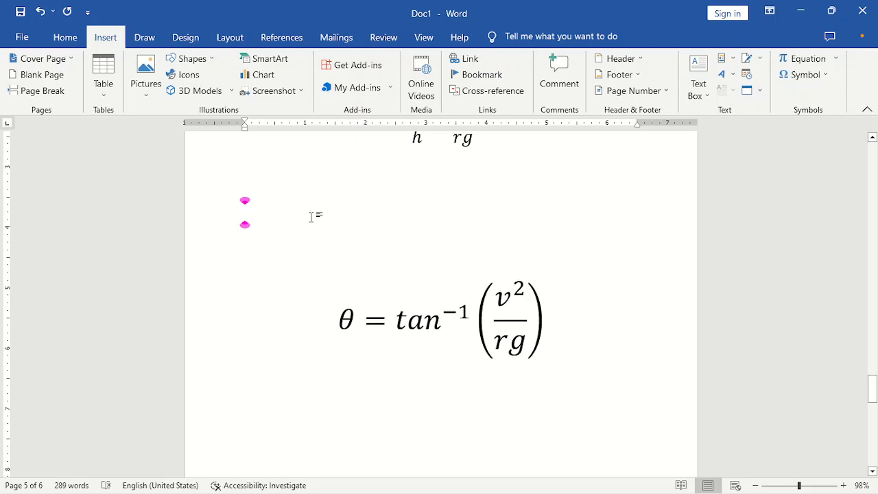
pyautogui.press('Delete')
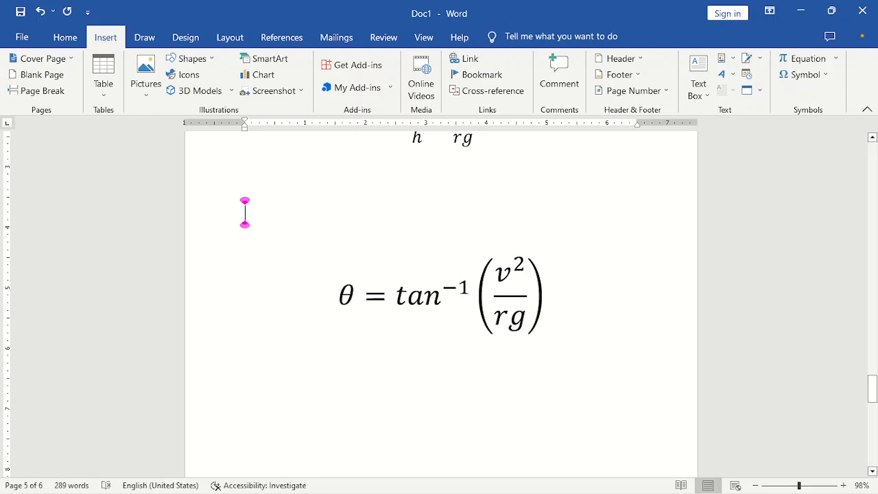
# Step: Turn off italics on the blank line below the θ equation and open the built-in equation gallery there
pyautogui.click(311, 345)
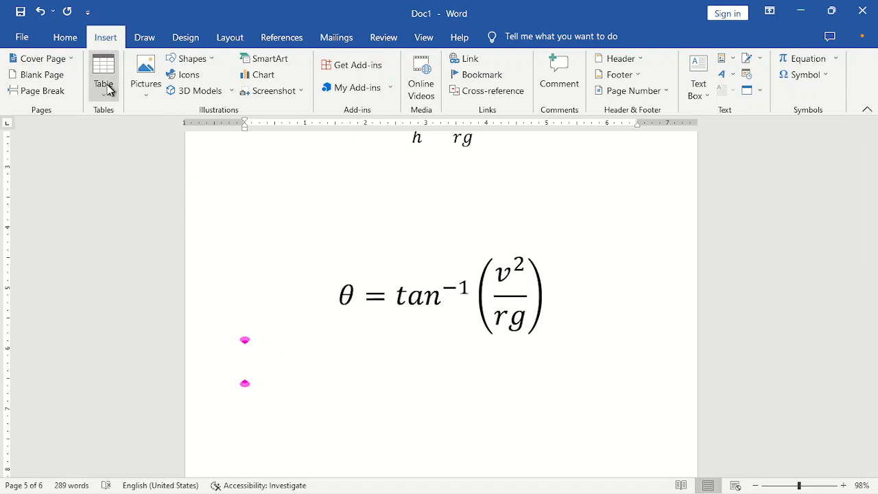
pyautogui.click(74, 39)
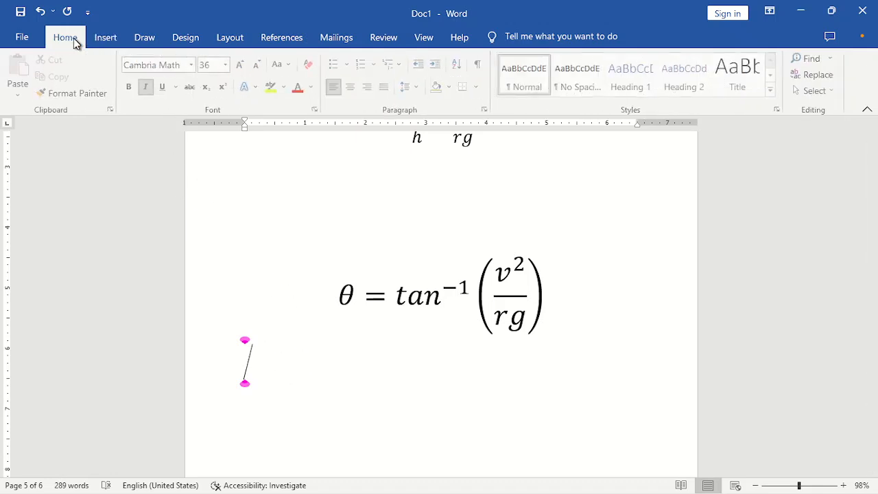
pyautogui.click(149, 88)
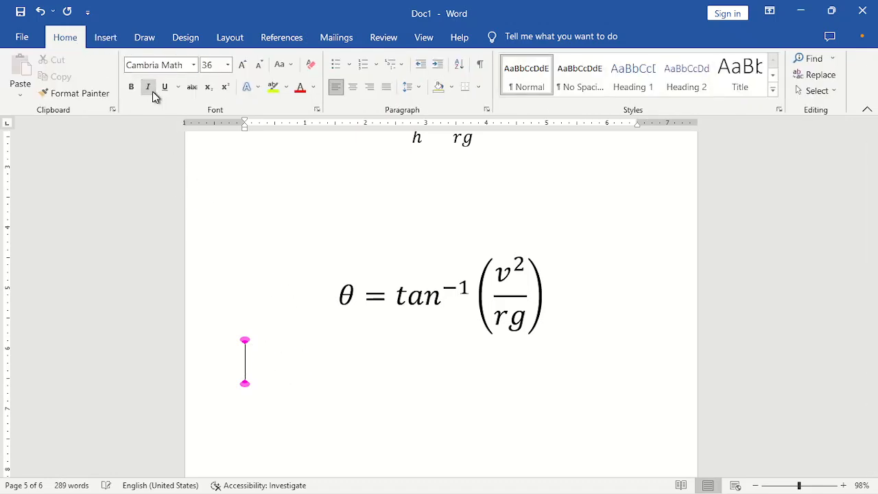
pyautogui.click(106, 38)
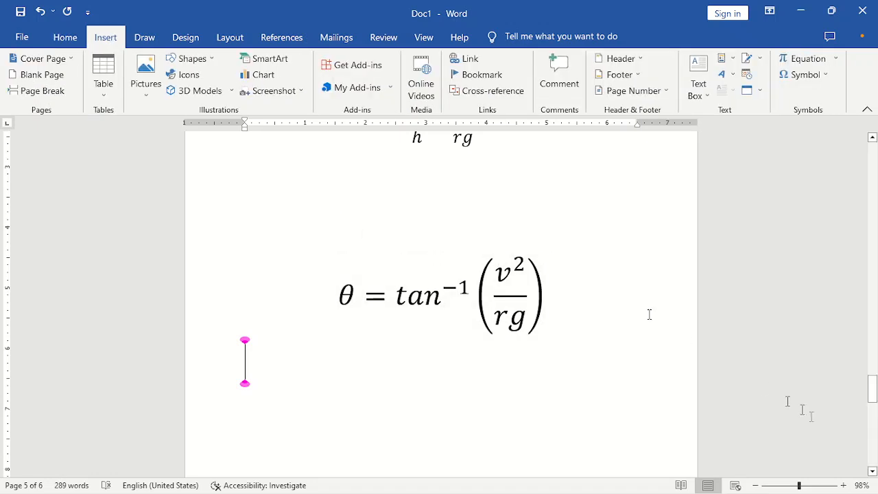
pyautogui.click(872, 471)
pyautogui.click(872, 471)
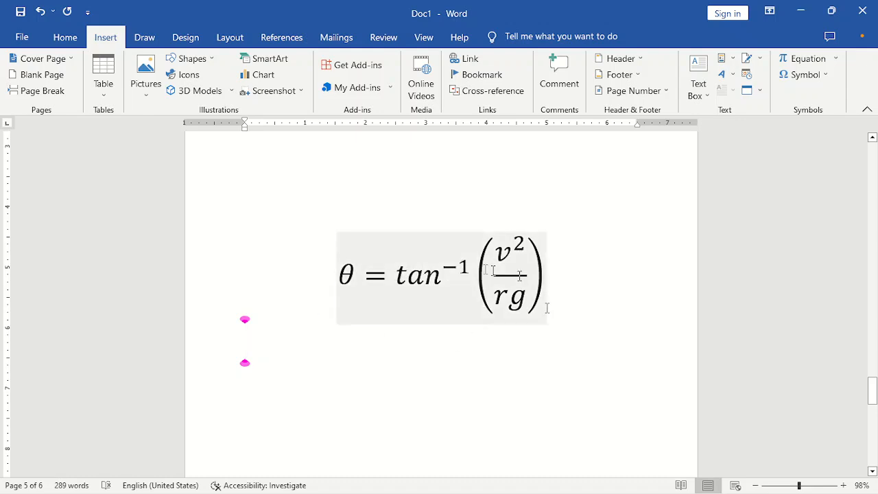
pyautogui.click(836, 59)
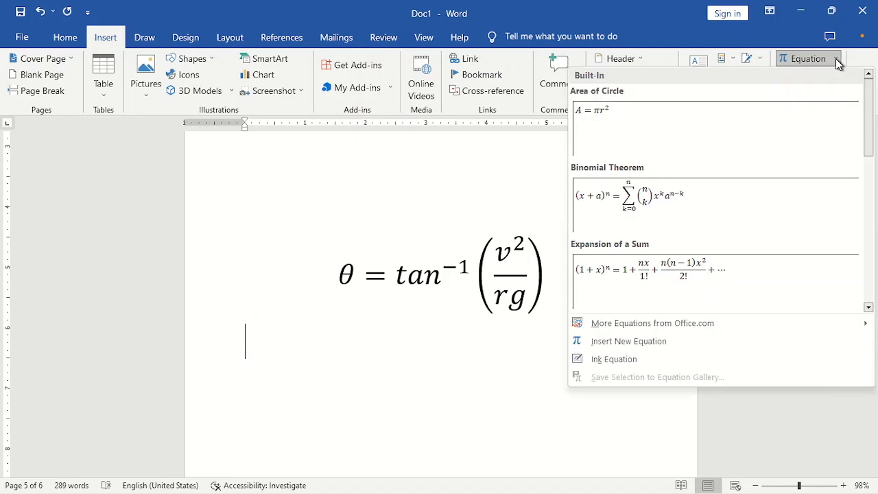
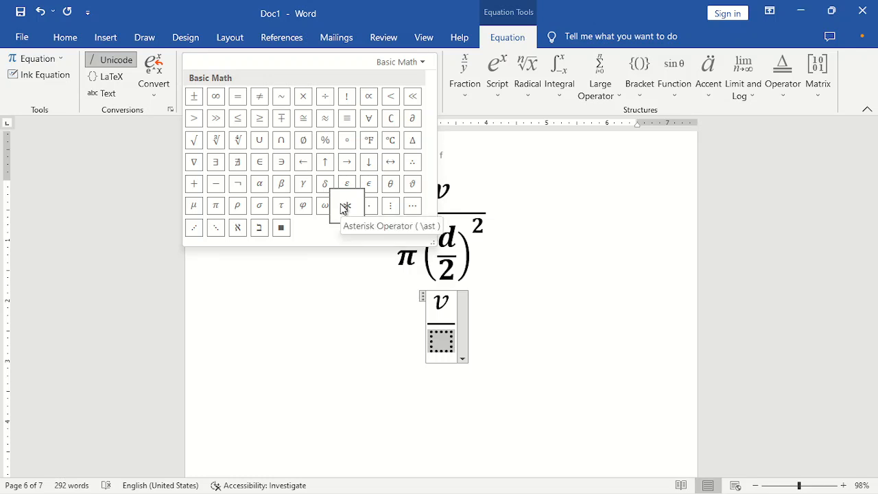
# Step: Insert the π symbol followed by a pair of parentheses in the denominator under v
pyautogui.click(220, 213)
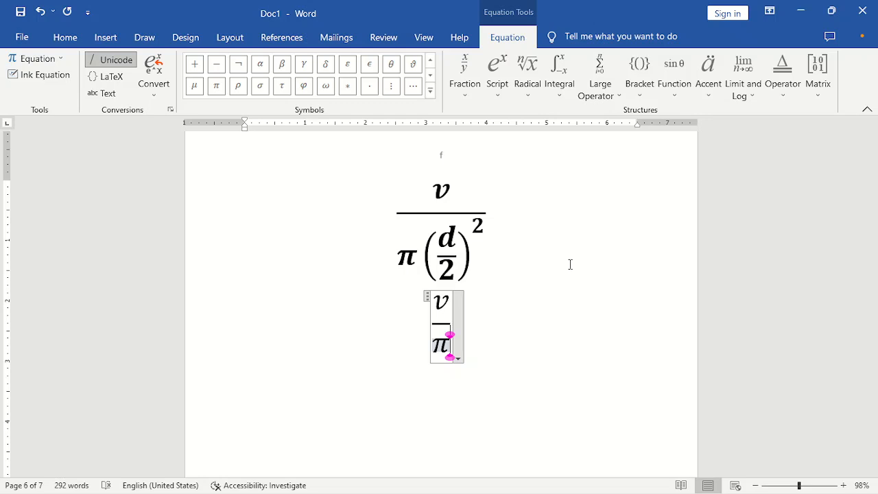
pyautogui.click(651, 101)
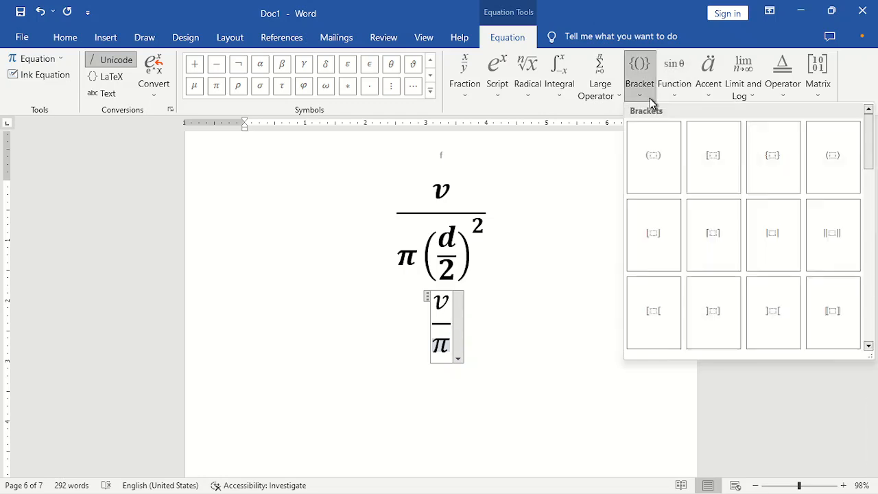
pyautogui.click(666, 155)
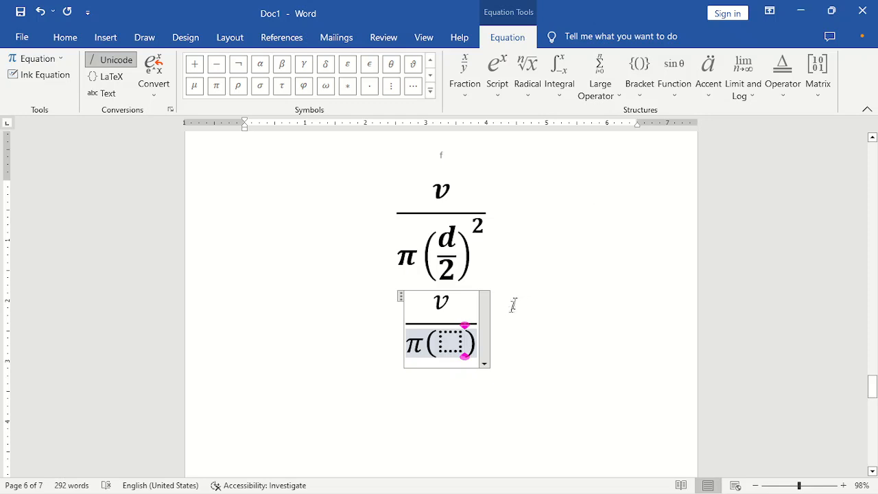
# Step: Insert a stacked fraction inside the parentheses after π and fill it with d over 2
pyautogui.click(457, 341)
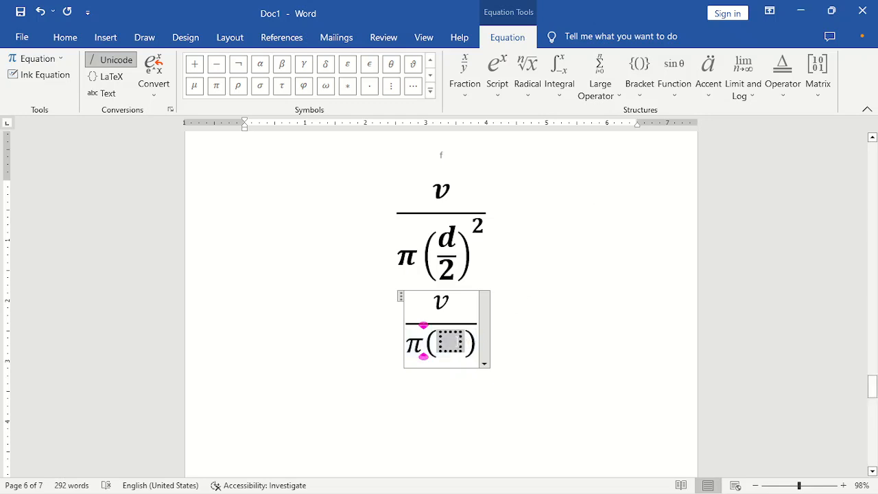
pyautogui.click(458, 90)
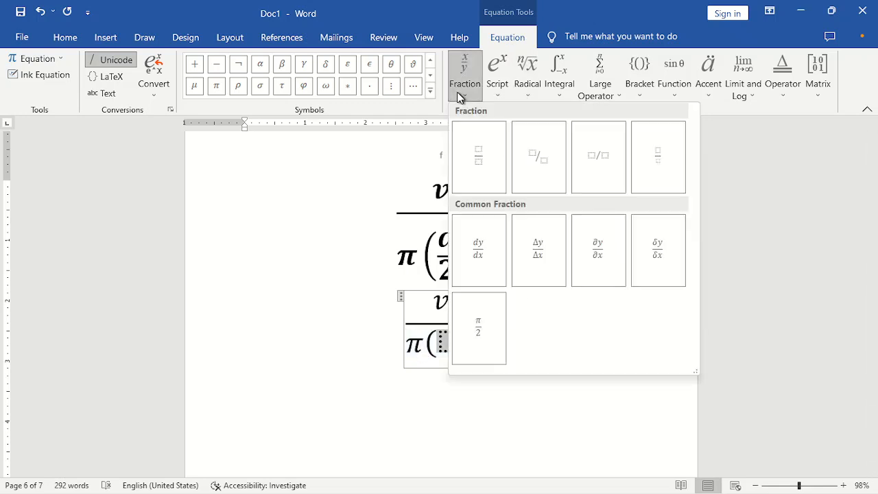
pyautogui.click(478, 152)
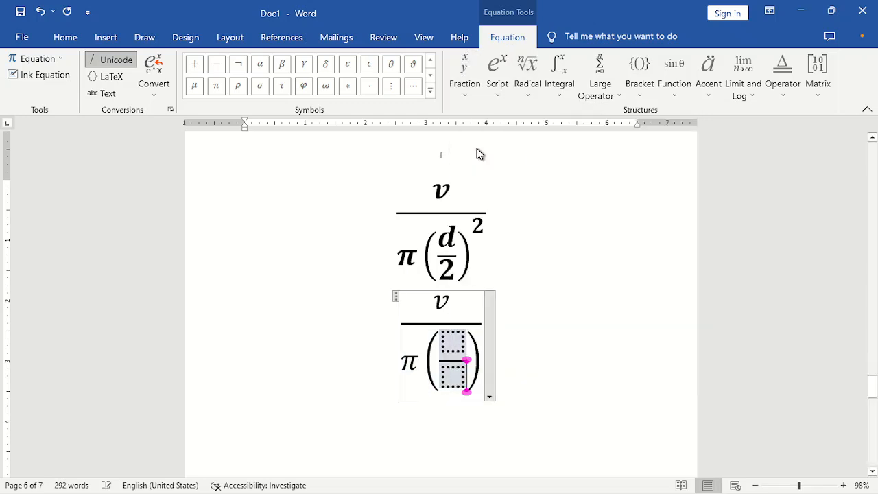
pyautogui.click(453, 340)
pyautogui.write('d')
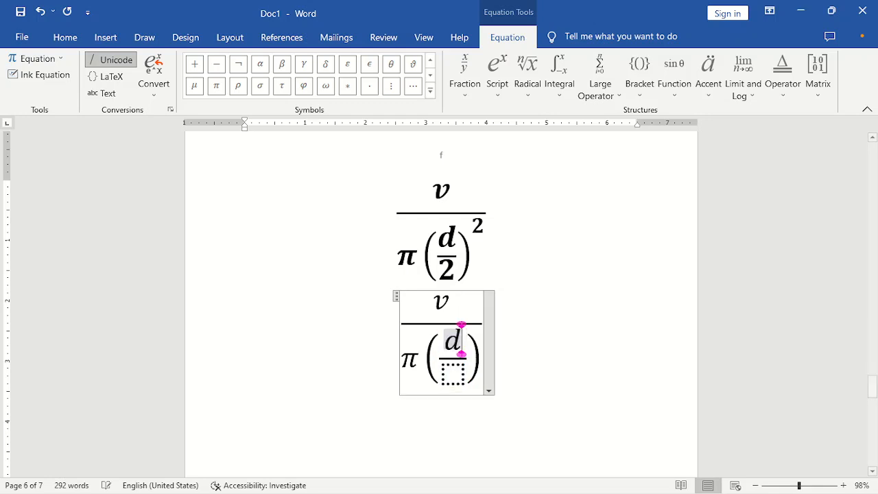
pyautogui.click(451, 373)
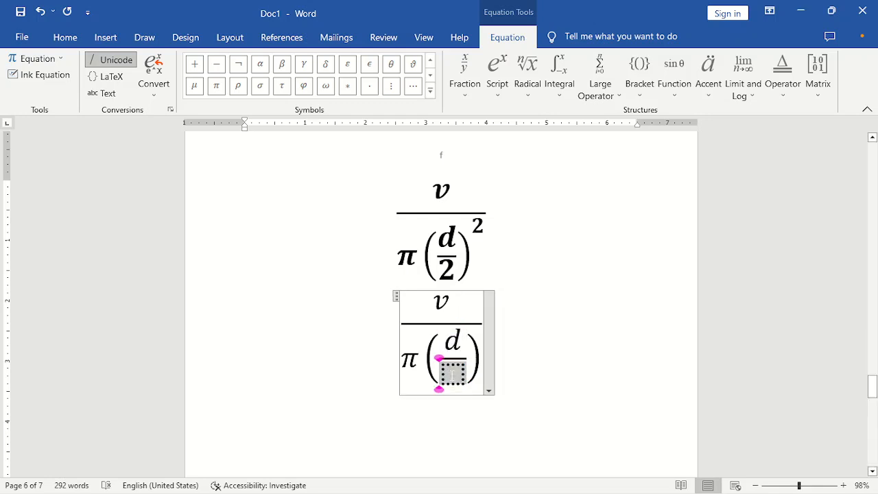
pyautogui.write('q')
pyautogui.press('BackSpace')
pyautogui.write('2')
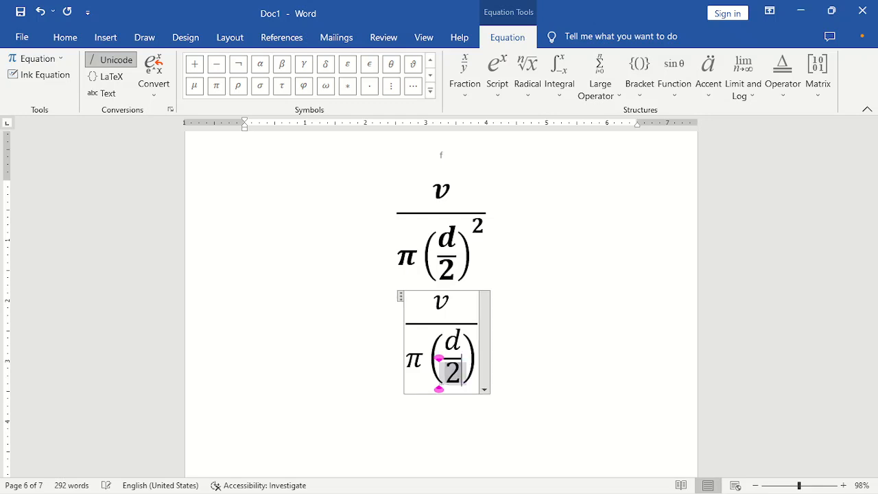
pyautogui.click(496, 337)
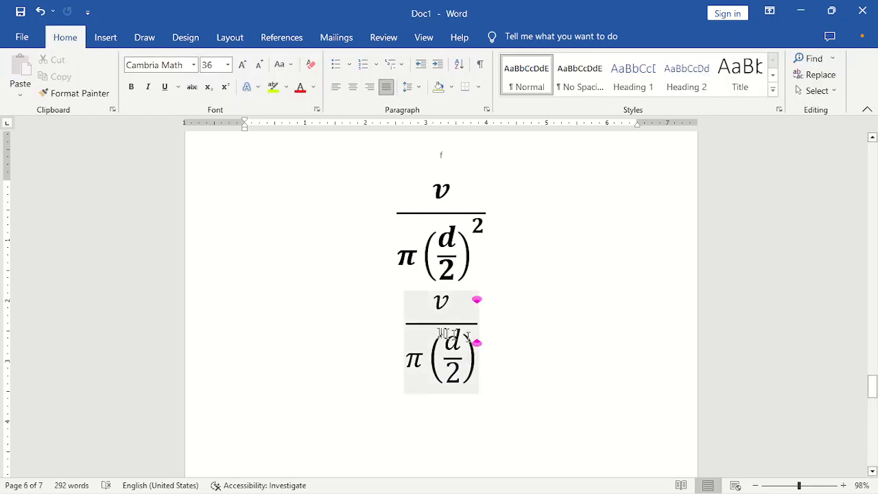
# Step: Apply a superscript structure to the parenthesised d/2 term in the lower equation and enter 2 as its exponent
pyautogui.doubleClick(446, 358)
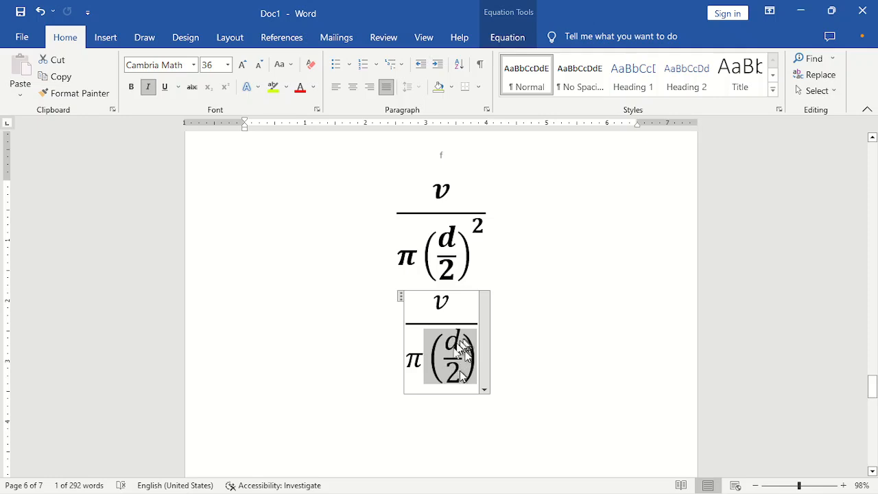
pyautogui.click(506, 39)
pyautogui.click(507, 88)
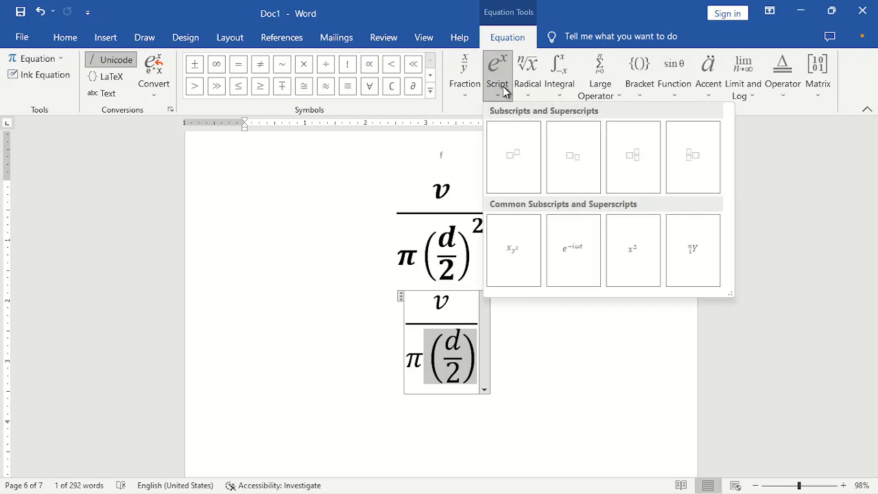
pyautogui.click(505, 157)
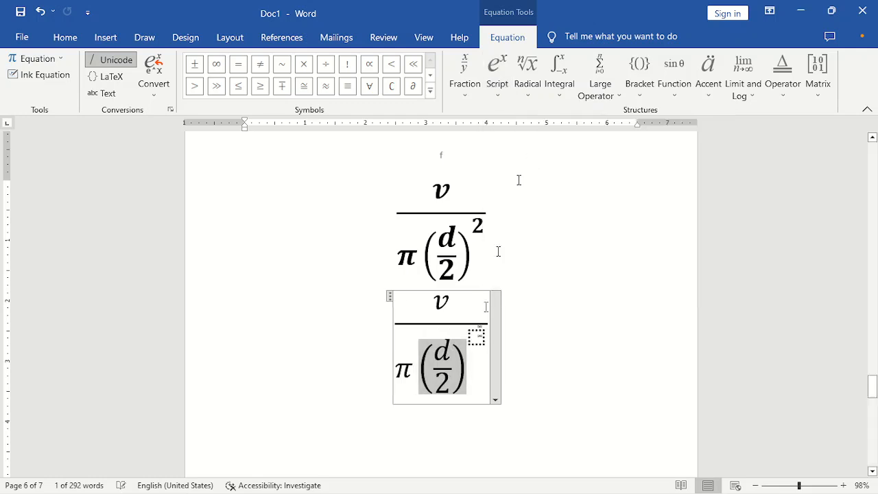
pyautogui.click(479, 336)
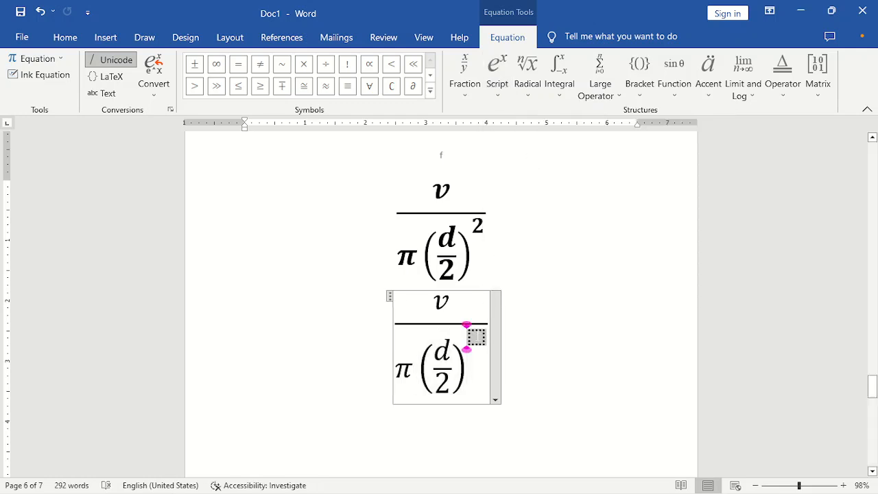
pyautogui.write('2')
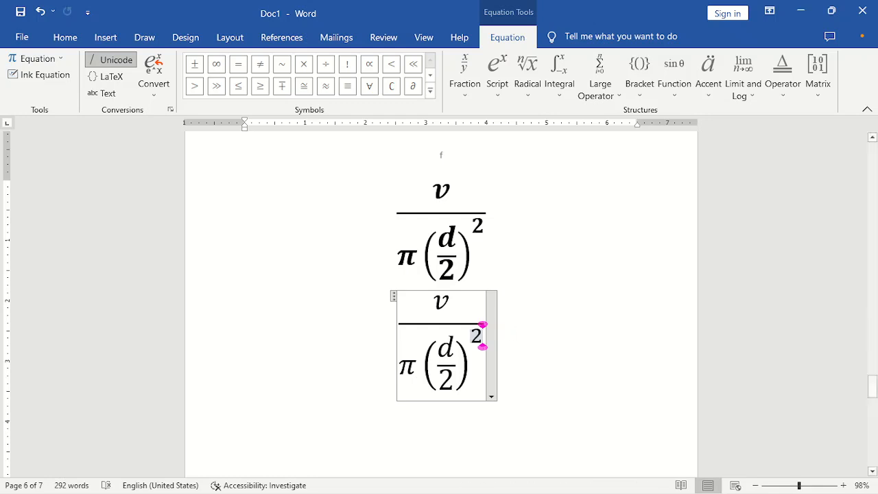
pyautogui.click(508, 340)
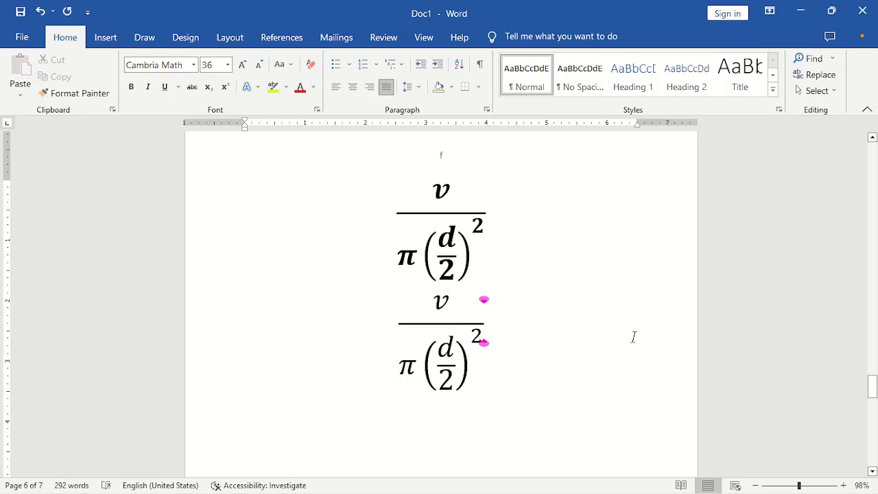
# Step: Delete the squared (d/2) term from the lower equation's denominator, keeping only π under v
pyautogui.click(430, 352)
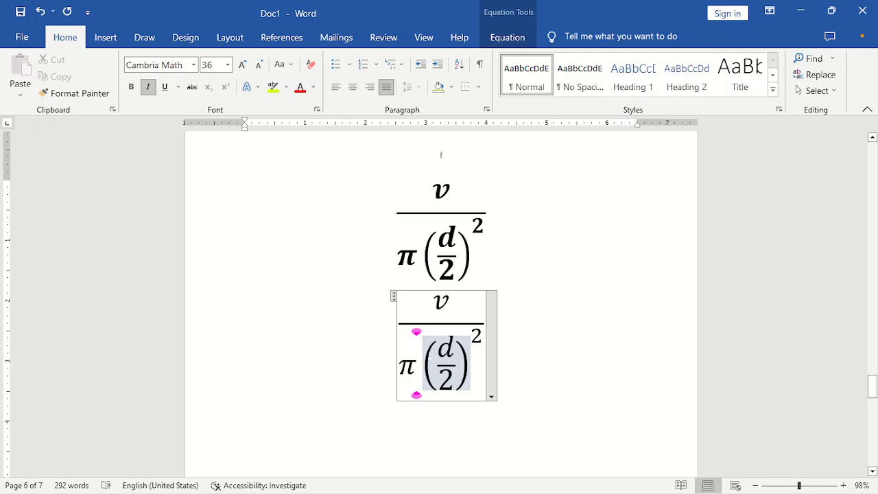
pyautogui.hotkey('shift', 'Right')
pyautogui.press('Delete')
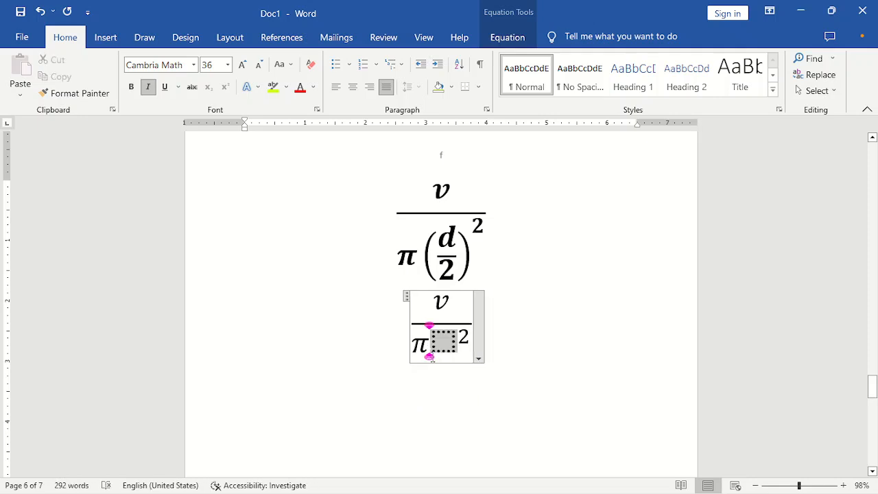
pyautogui.press('Right')
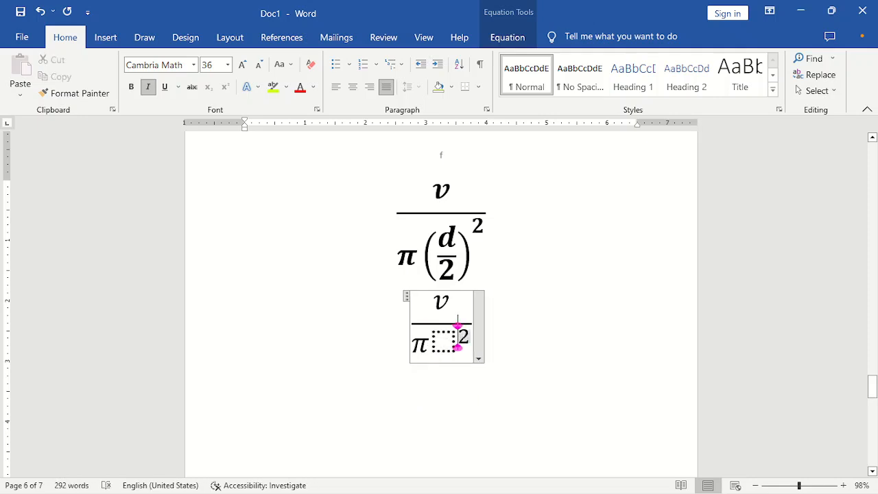
pyautogui.hotkey('shift', 'Right')
pyautogui.hotkey('shift', 'Right')
pyautogui.press('Delete')
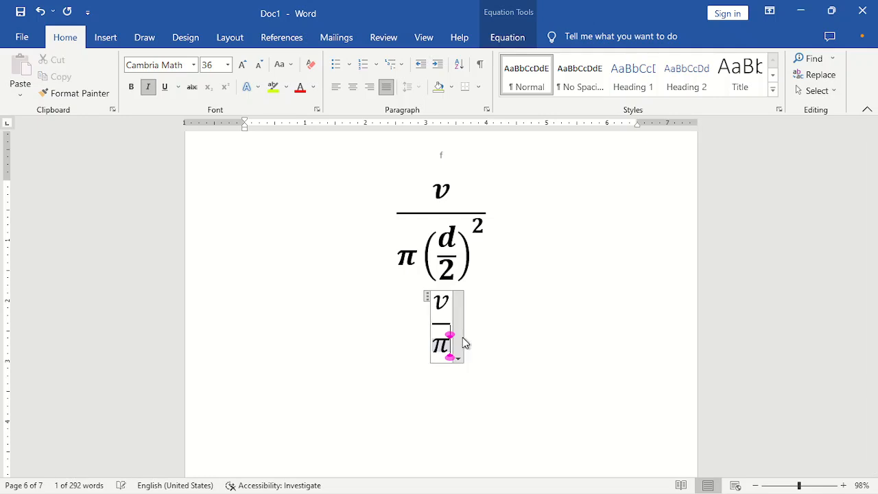
pyautogui.click(452, 386)
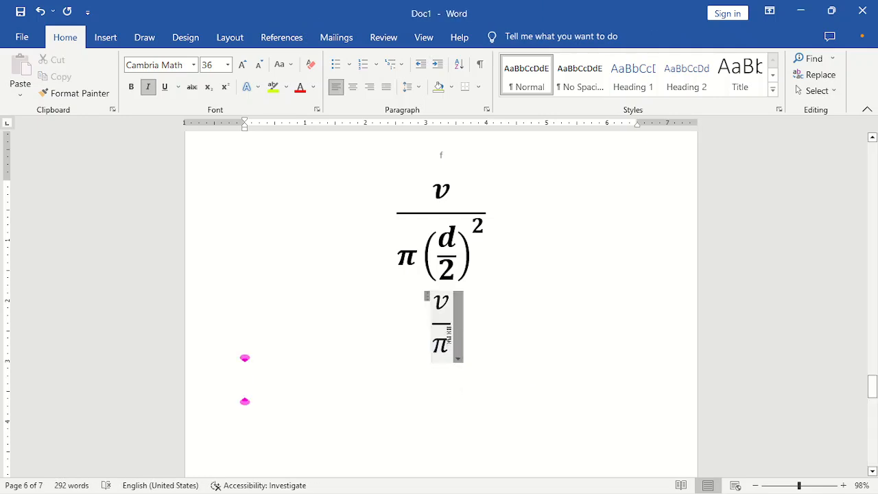
# Step: Insert a superscript structure after π in the denominator and place a pair of parentheses in its base
pyautogui.click(449, 344)
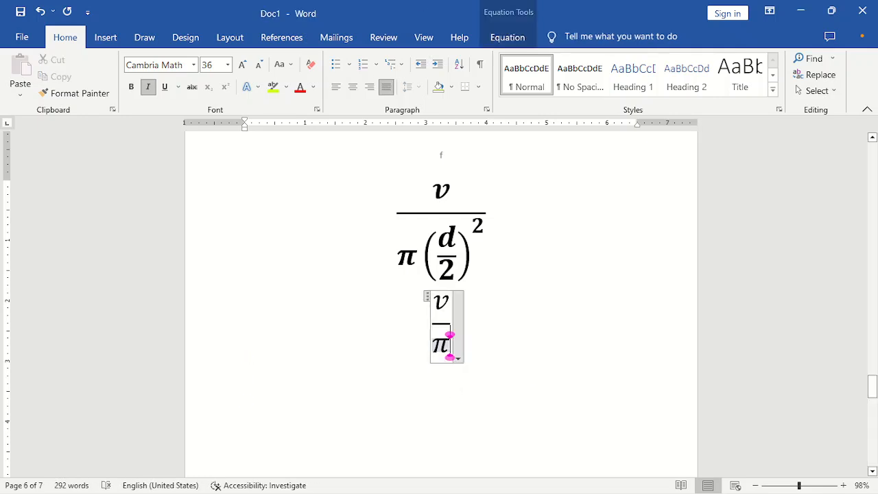
pyautogui.click(505, 38)
pyautogui.click(492, 99)
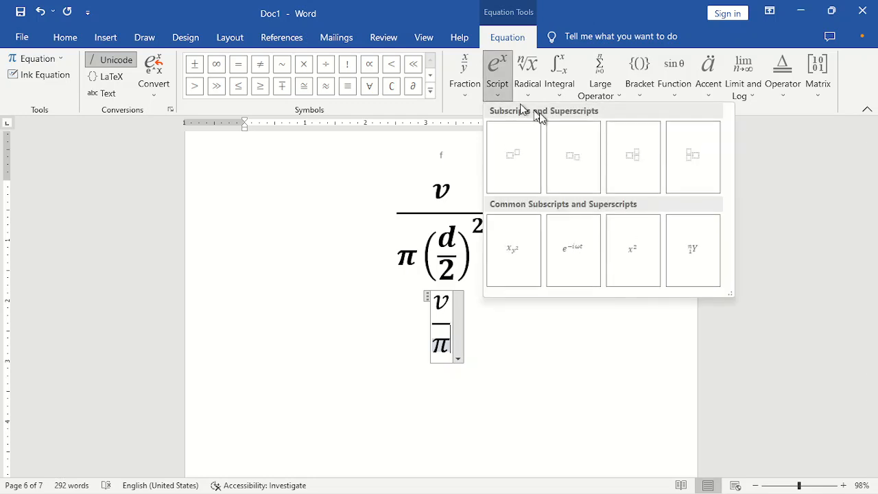
pyautogui.click(512, 158)
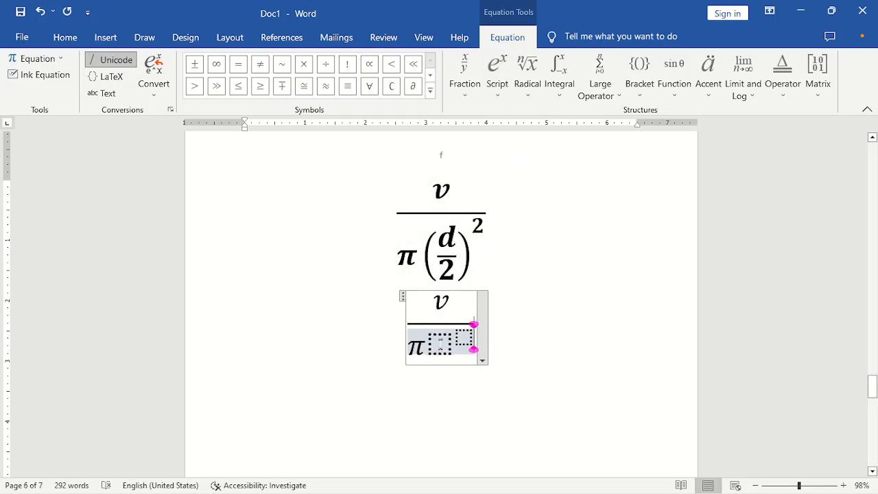
pyautogui.click(440, 345)
pyautogui.click(638, 92)
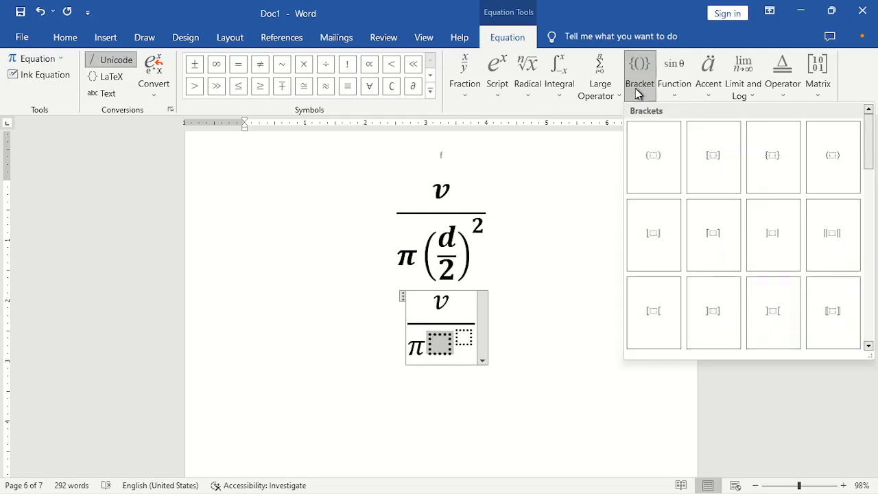
pyautogui.click(647, 154)
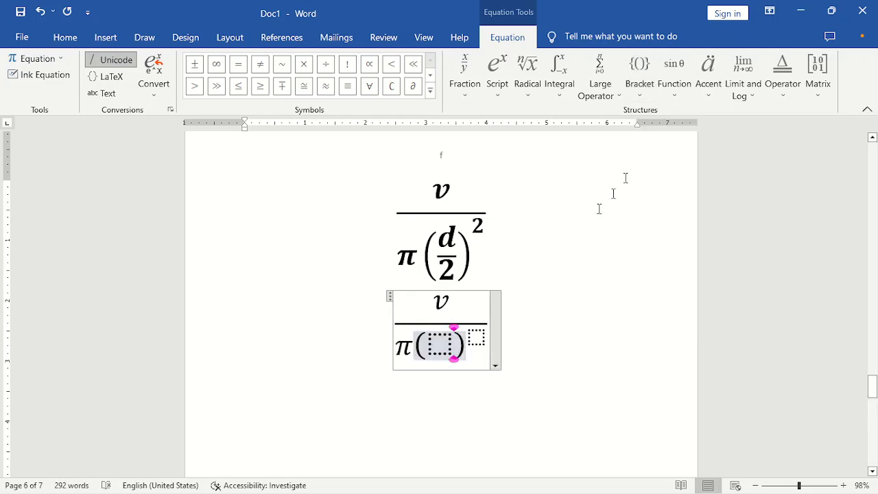
# Step: Add a stacked fraction within the superscript base's parentheses, with d as numerator and 2 as denominator
pyautogui.click(441, 342)
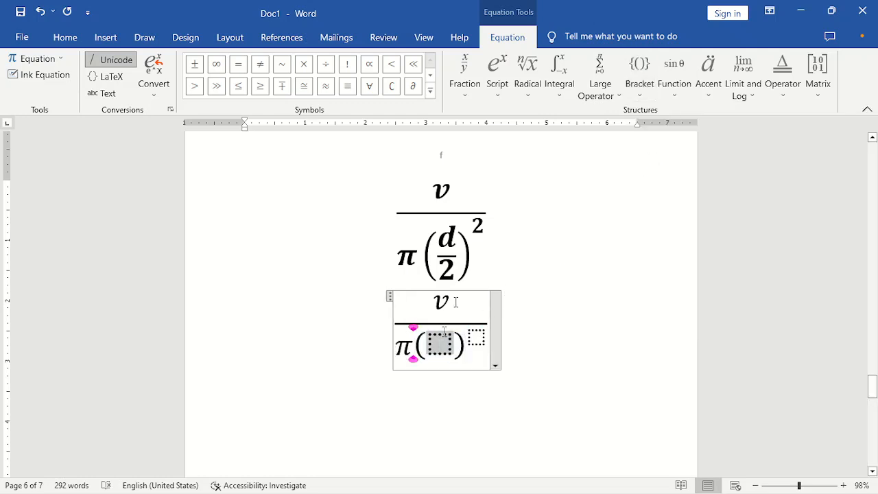
pyautogui.click(478, 92)
pyautogui.click(480, 160)
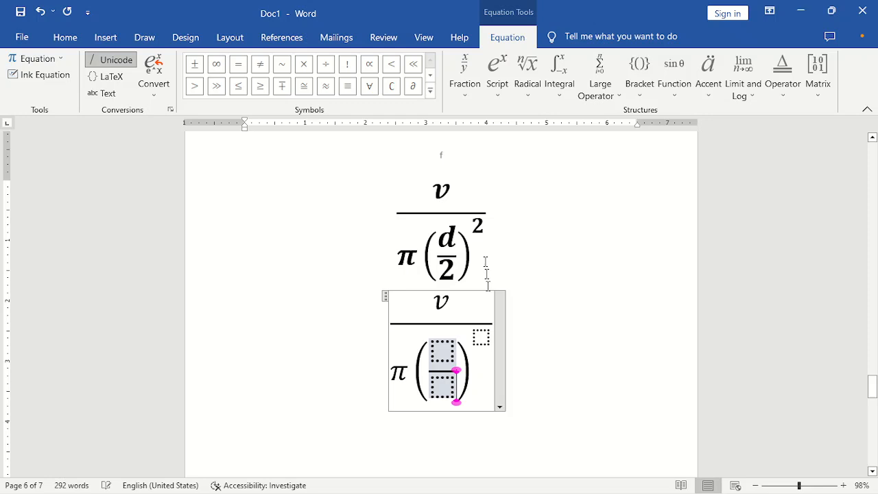
pyautogui.click(445, 350)
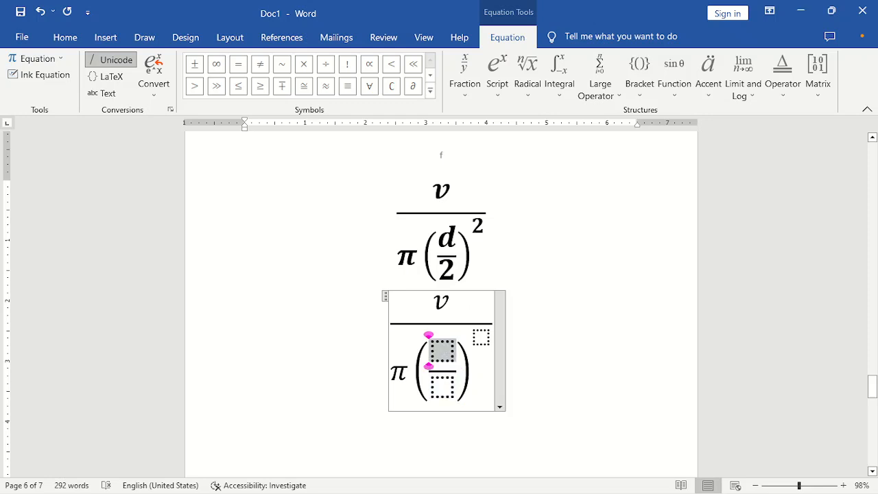
pyautogui.write('d')
pyautogui.click(447, 383)
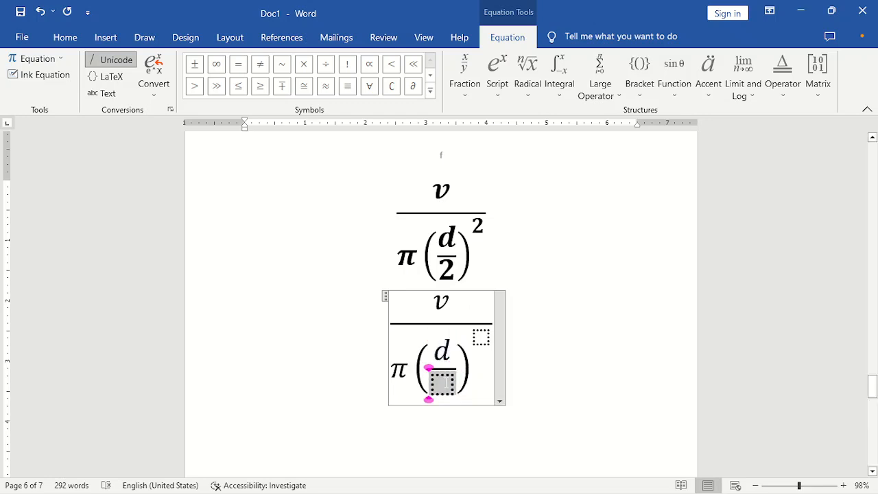
pyautogui.write('2')
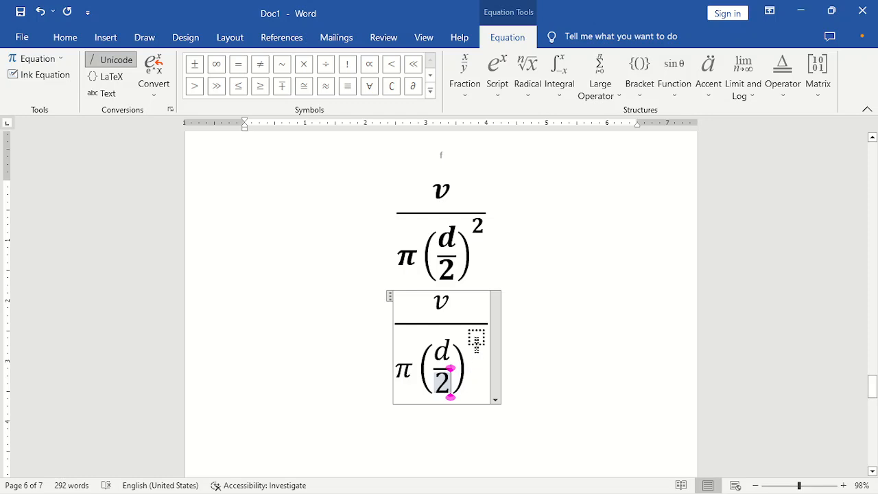
# Step: Enter 2 as the exponent of (d/2) and add a blank line between the bold equation and its recreated copy
pyautogui.click(476, 337)
pyautogui.write('2')
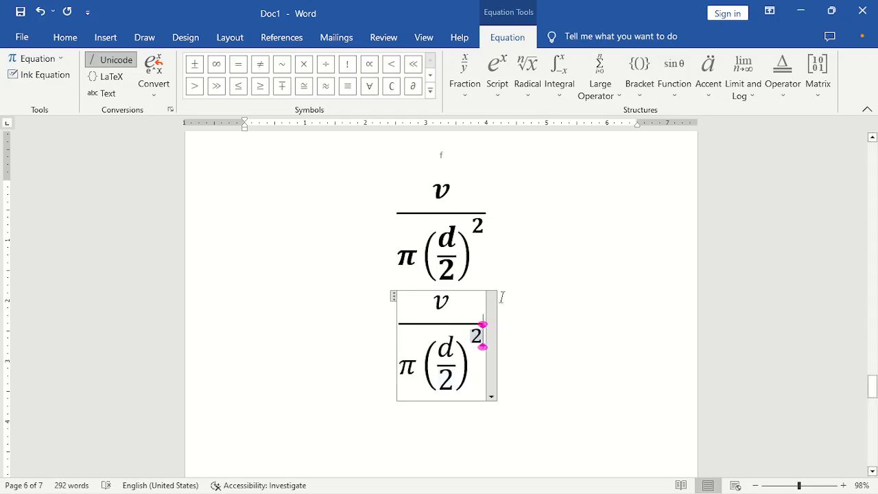
pyautogui.click(486, 210)
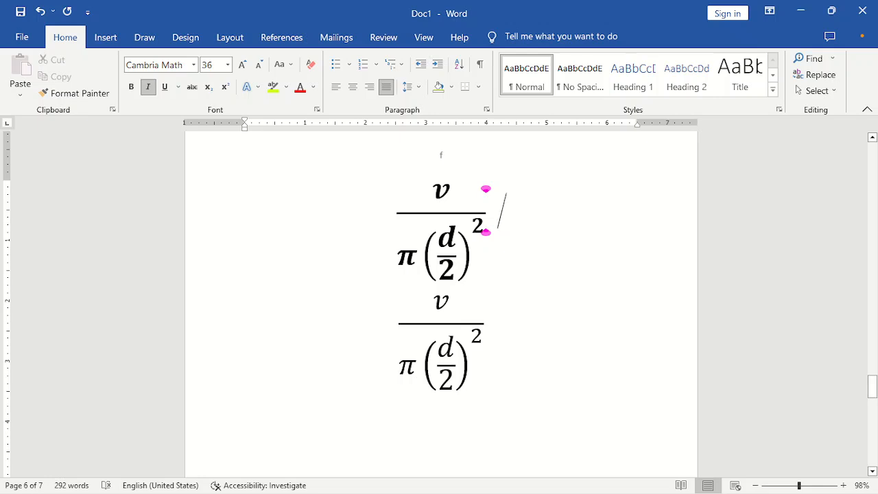
pyautogui.press('Return')
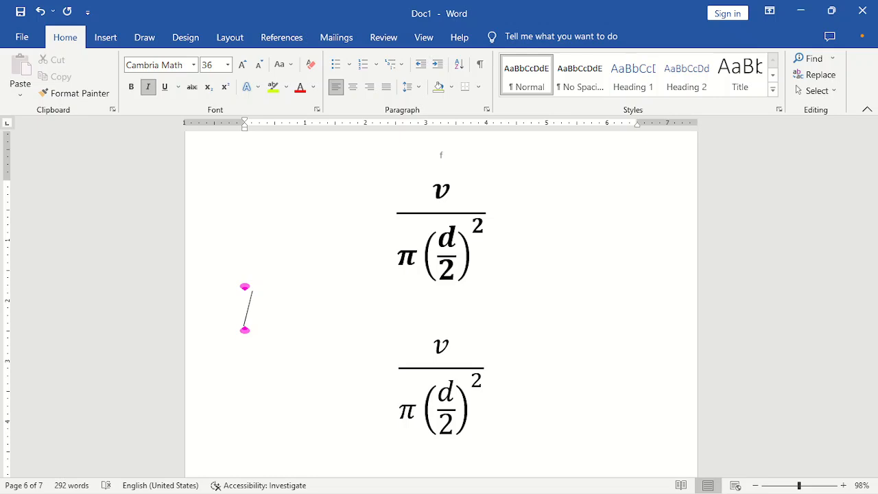
# Step: Add two blank lines below the equation v = √(k/m (A² − y²)) on page 7
pyautogui.moveTo(875, 386); pyautogui.dragTo(873, 411)
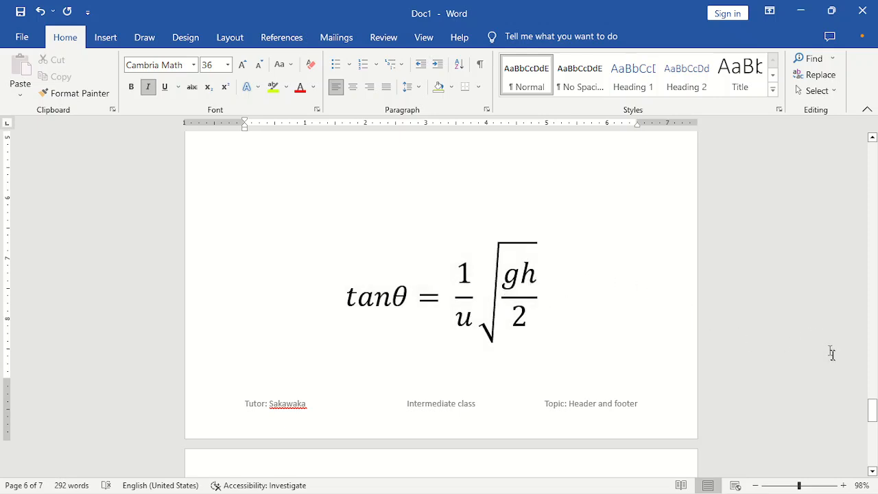
pyautogui.moveTo(873, 410)
pyautogui.mouseDown()
pyautogui.moveTo(876, 439)
pyautogui.moveTo(875, 409)
pyautogui.mouseUp()
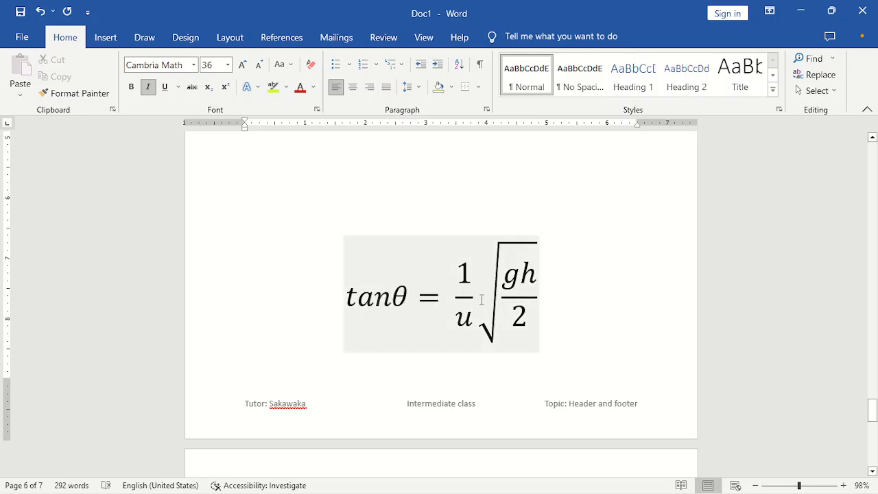
pyautogui.click(730, 365)
pyautogui.moveTo(876, 413); pyautogui.dragTo(873, 443)
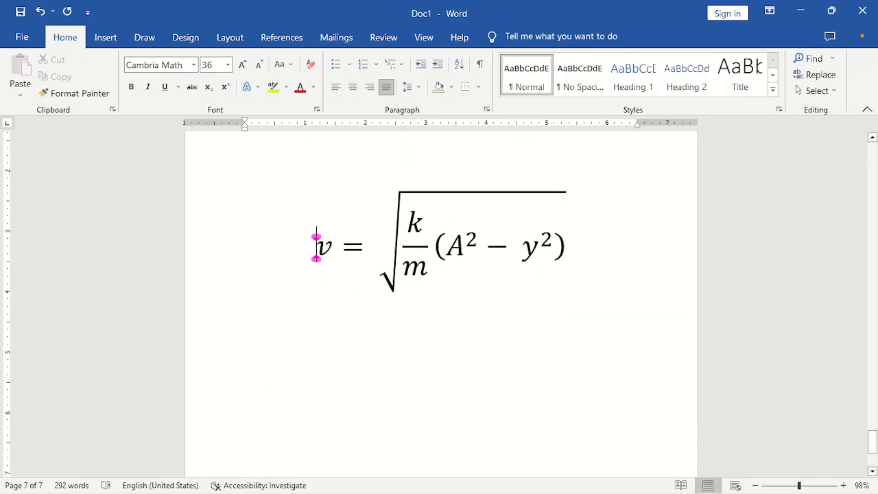
pyautogui.click(639, 253)
pyautogui.press('Return')
pyautogui.press('Return')
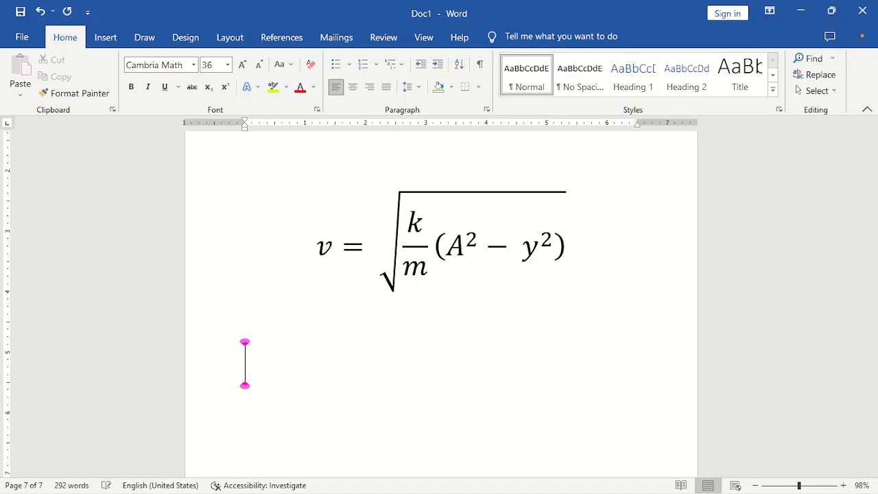
# Step: Insert a new equation below v = √(k/m (A² − y²)) on page 7 and begin it with "v ="
pyautogui.click(96, 34)
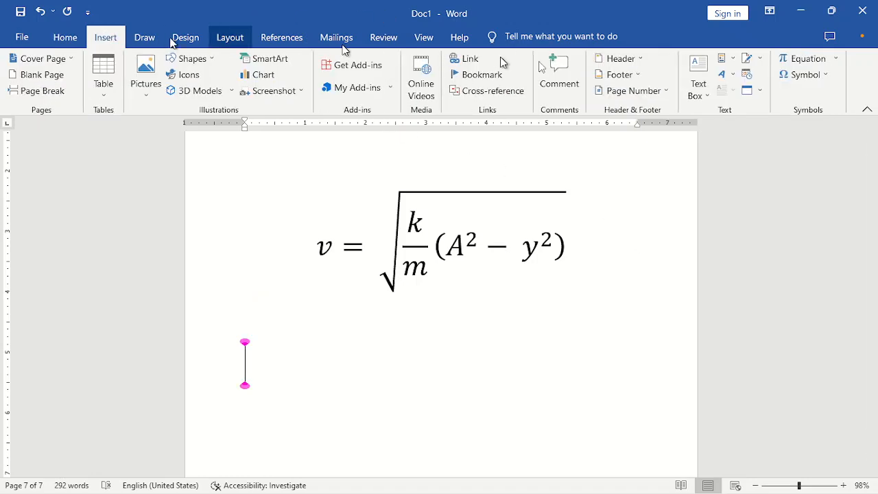
pyautogui.click(836, 62)
pyautogui.click(686, 346)
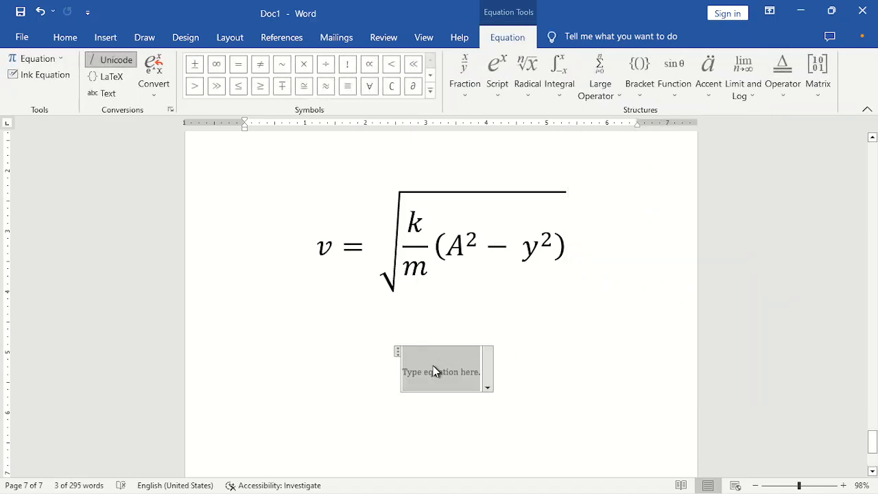
pyautogui.write('v ')
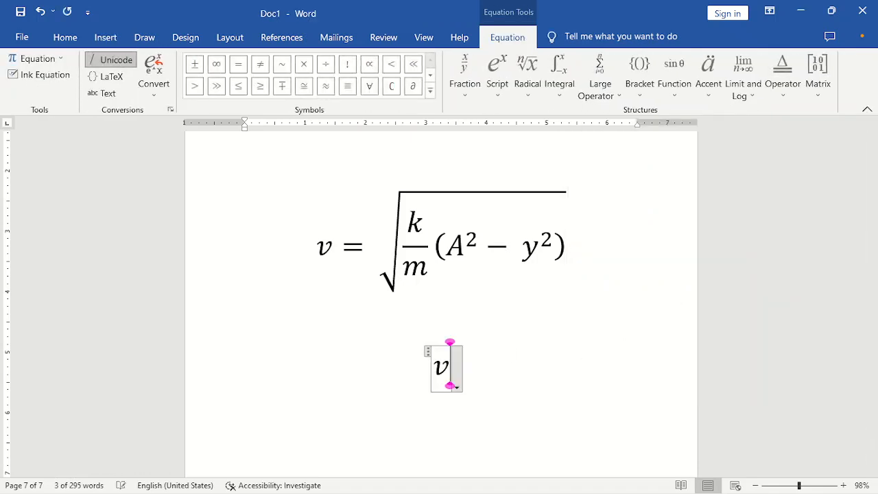
pyautogui.write('=')
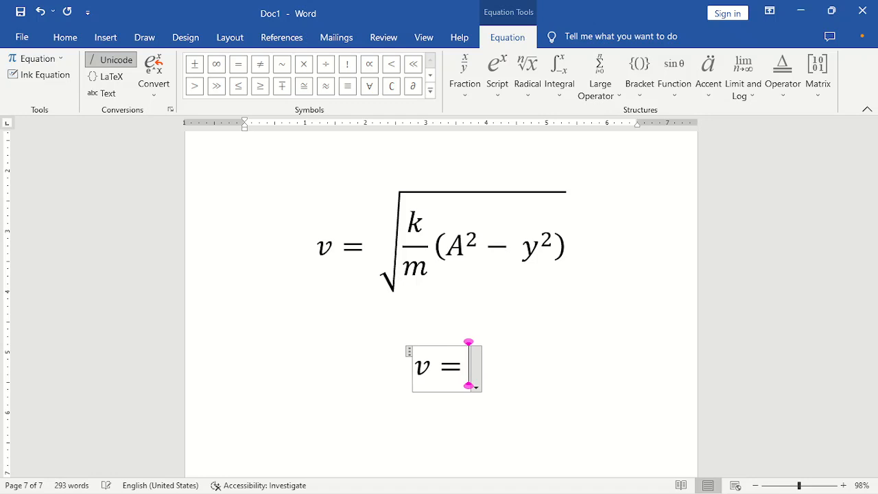
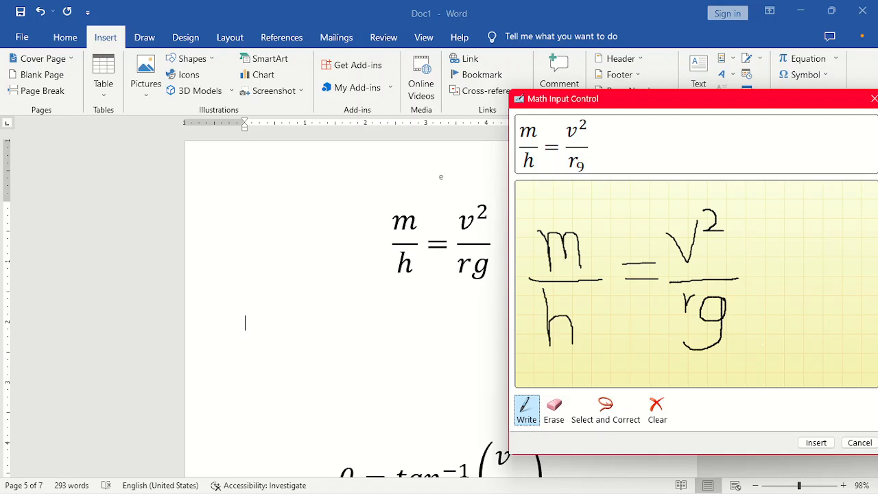
# Step: Try to correct the handwritten g in the ink equation's right denominator by erasing and rewriting it
pyautogui.click(556, 412)
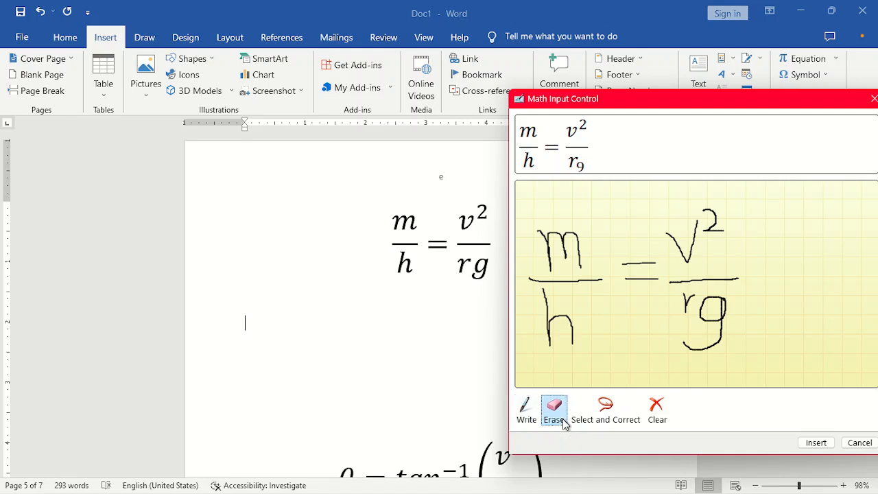
pyautogui.click(701, 350)
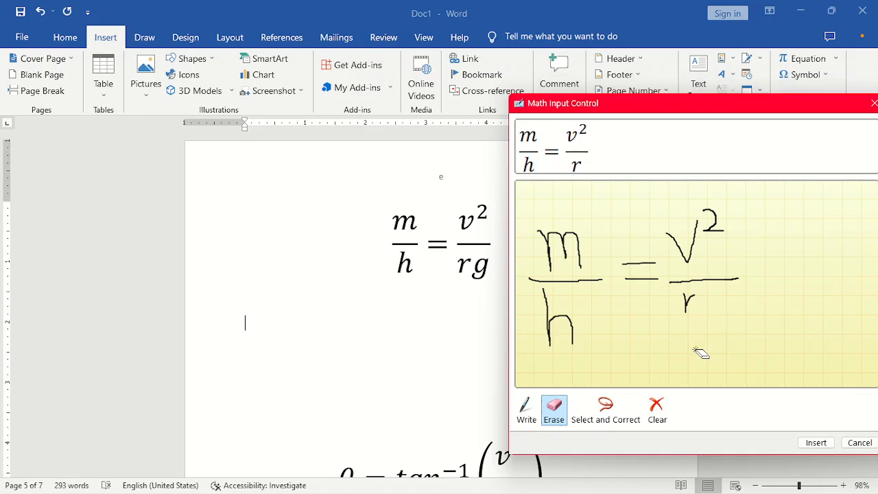
pyautogui.click(534, 408)
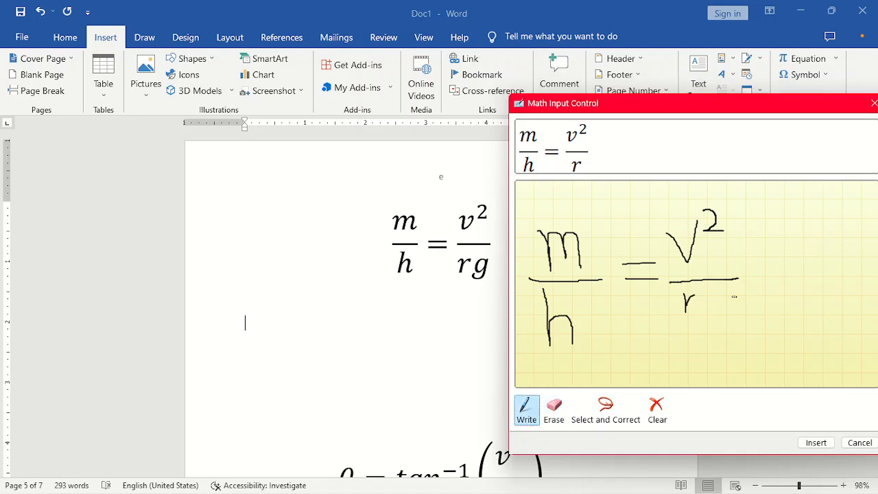
pyautogui.moveTo(727, 296)
pyautogui.mouseDown()
pyautogui.moveTo(702, 300)
pyautogui.moveTo(710, 318)
pyautogui.moveTo(726, 314)
pyautogui.moveTo(728, 299)
pyautogui.moveTo(730, 337)
pyautogui.moveTo(676, 341)
pyautogui.mouseUp()
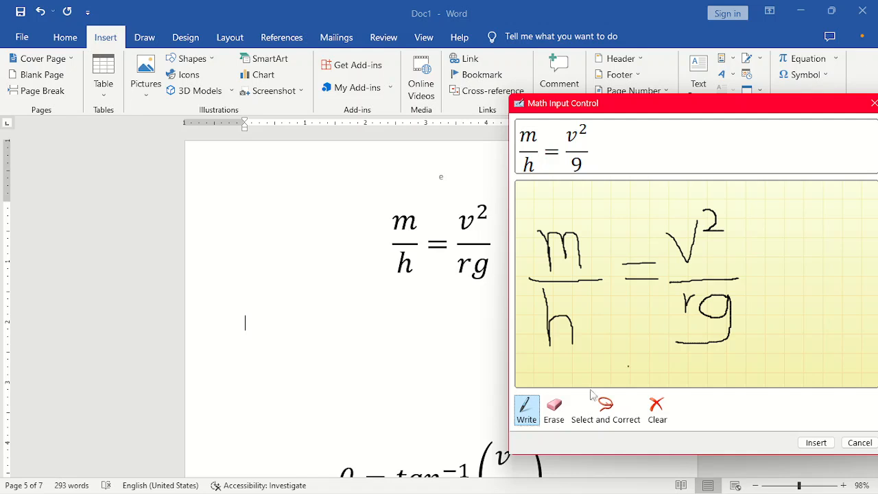
# Step: Erase the handwritten g from the right denominator and insert the ink equation m/h = v²/r into the document
pyautogui.click(553, 412)
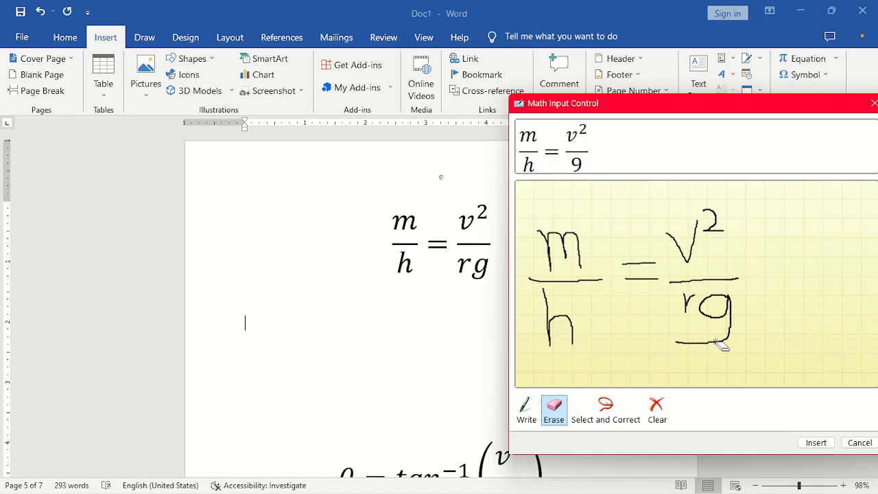
pyautogui.moveTo(721, 347); pyautogui.dragTo(729, 336)
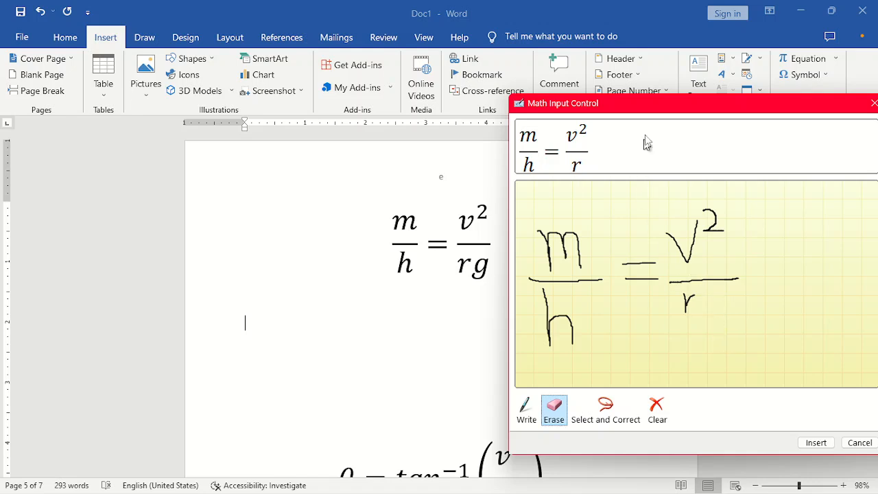
pyautogui.moveTo(648, 106); pyautogui.dragTo(361, 101)
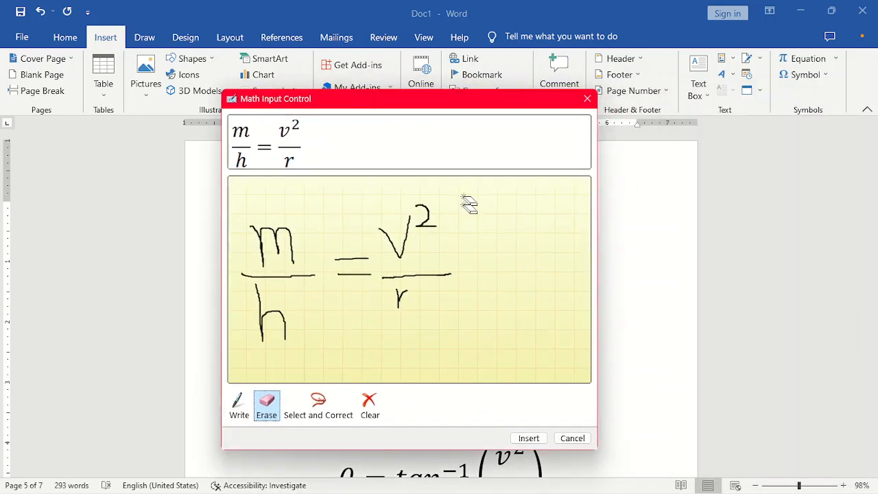
pyautogui.click(522, 439)
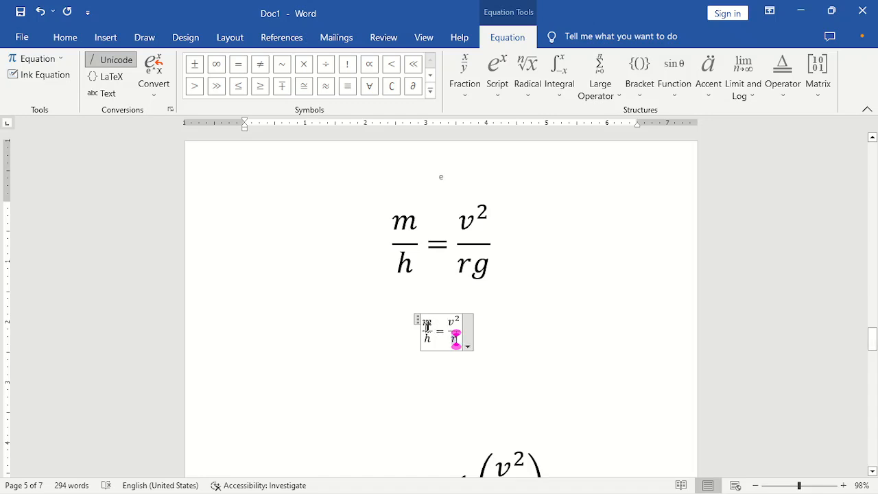
# Step: Enlarge the whole inserted equation m/h = v²/r to font size 36
pyautogui.click(422, 322)
pyautogui.moveTo(423, 319); pyautogui.dragTo(462, 339)
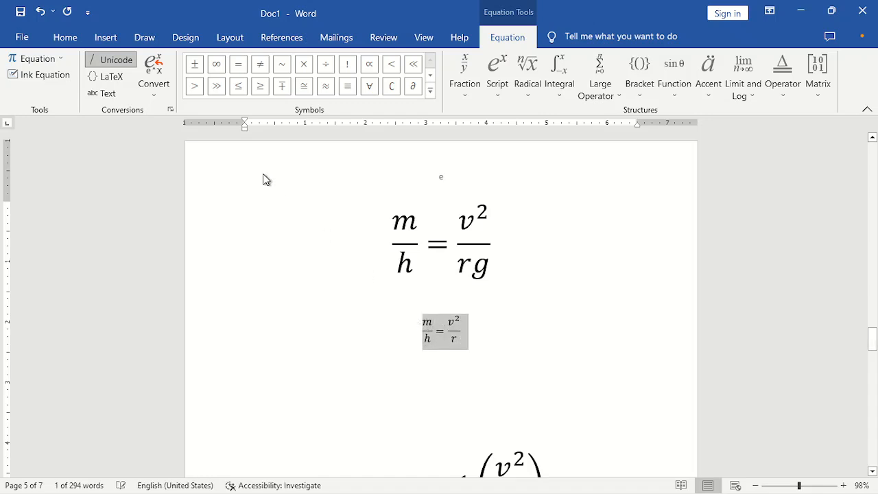
pyautogui.click(77, 45)
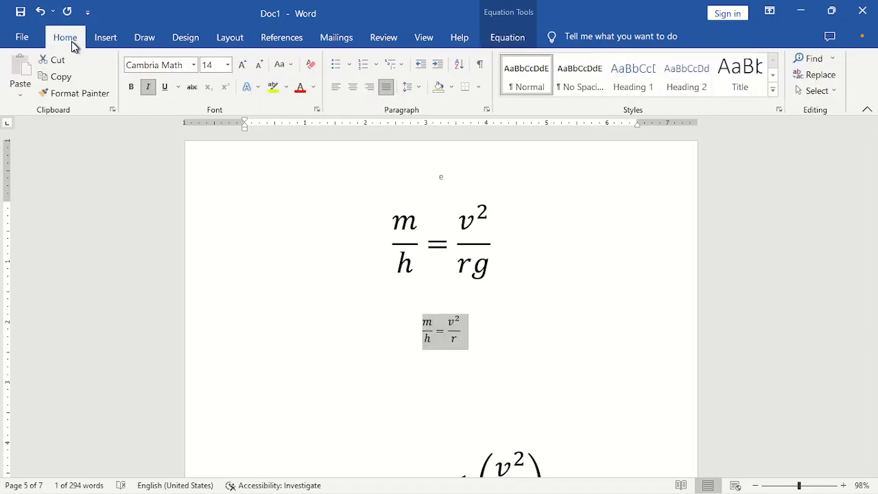
pyautogui.click(244, 66)
pyautogui.click(244, 66)
pyautogui.click(244, 66)
pyautogui.click(244, 66)
pyautogui.click(245, 66)
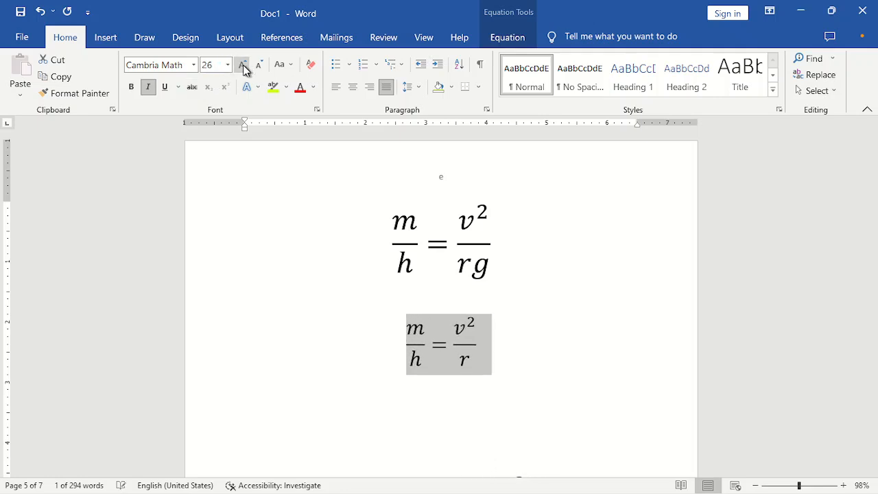
pyautogui.click(244, 66)
pyautogui.click(244, 65)
pyautogui.click(244, 66)
# Step: Add g after r in the right denominator of the inserted equation, making it m/h = v²/rg
pyautogui.click(469, 376)
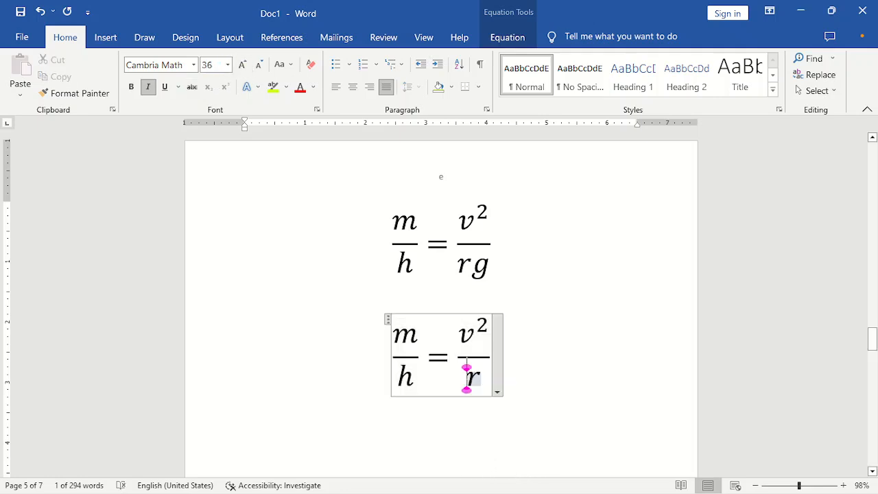
pyautogui.doubleClick(474, 376)
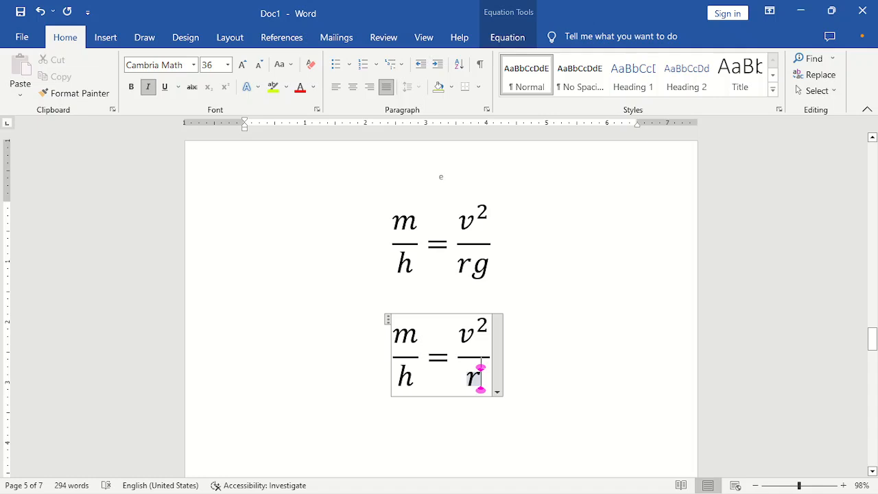
pyautogui.moveTo(481, 389); pyautogui.dragTo(490, 396)
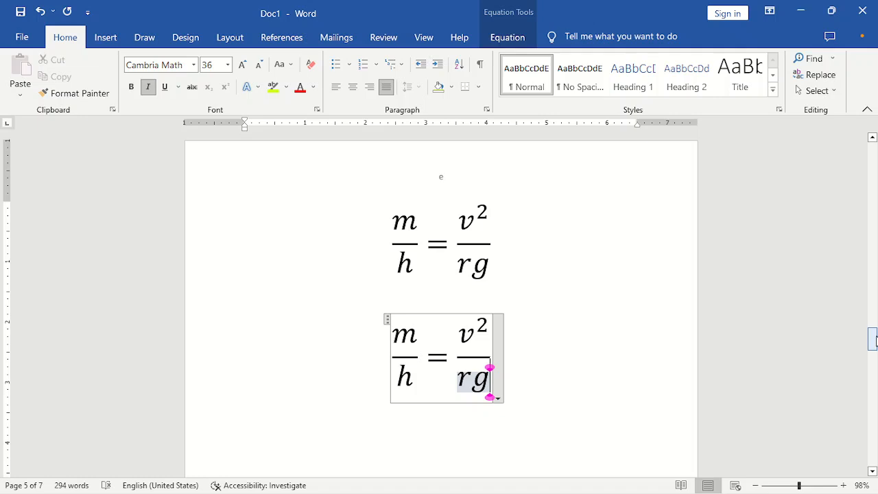
pyautogui.click(877, 340)
pyautogui.moveTo(876, 341)
pyautogui.mouseDown()
pyautogui.moveTo(873, 242)
pyautogui.moveTo(873, 342)
pyautogui.mouseUp()
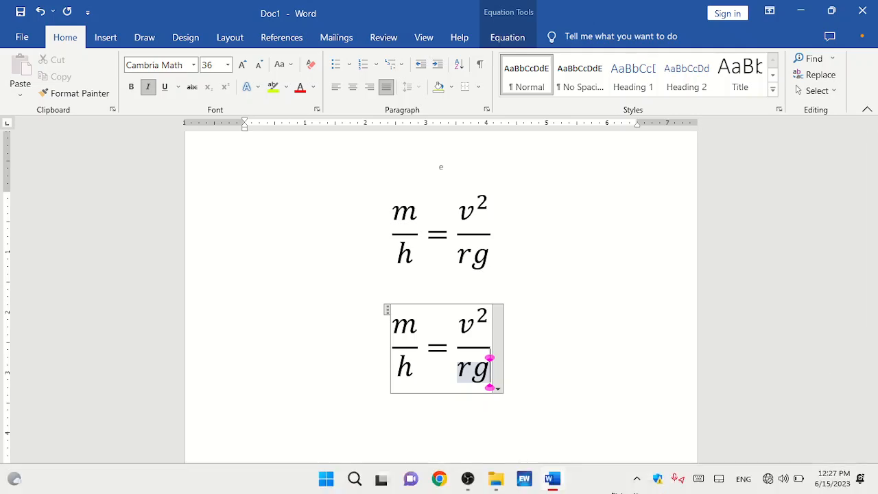
pyautogui.click(468, 479)
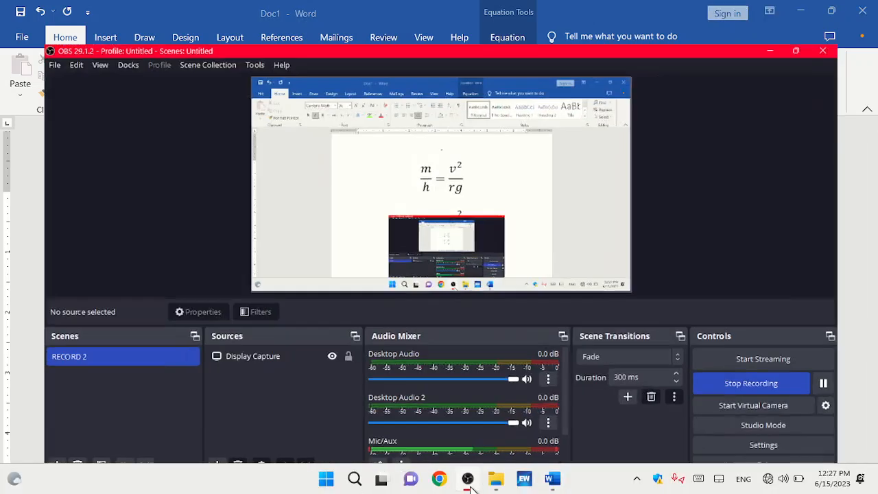